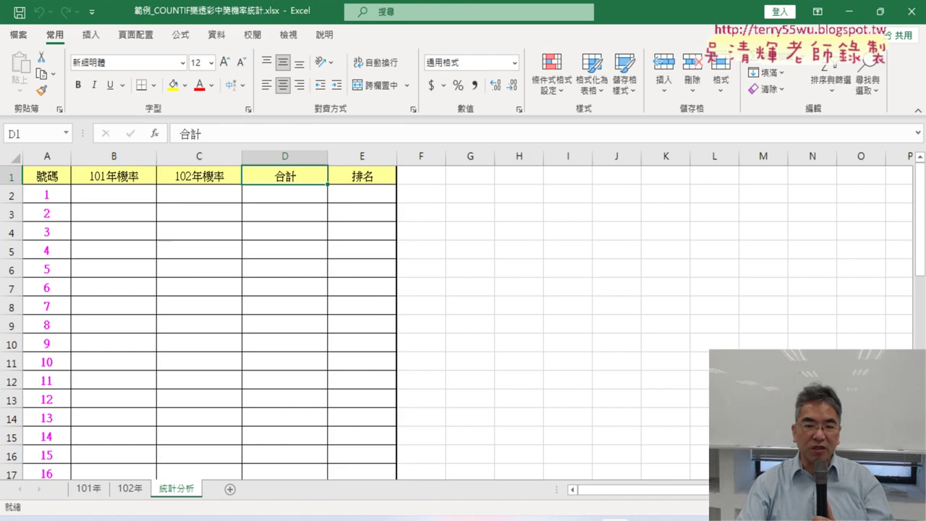
Step: Inspect the 101年 sheet's winning numbers and select the range D2:J100
click(83, 492)
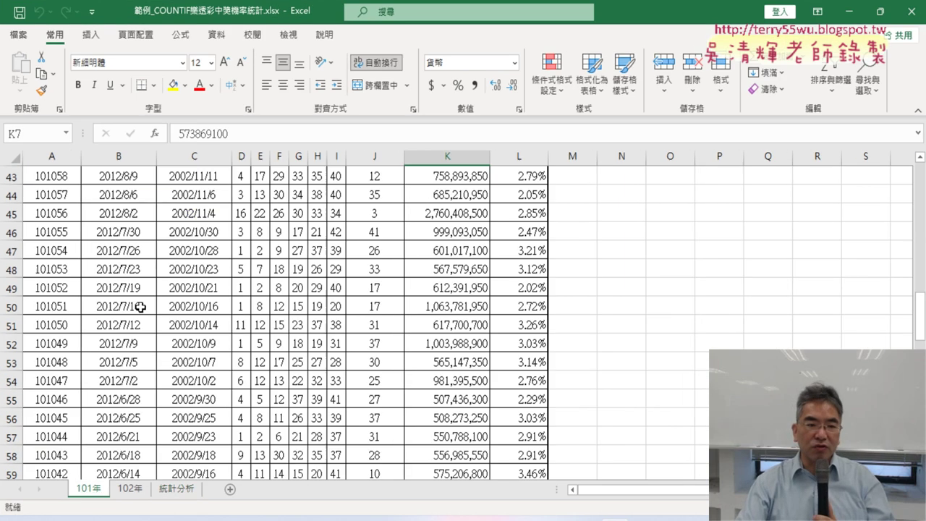
scroll(235, 277, up, 4)
drag(921, 279, 917, 158)
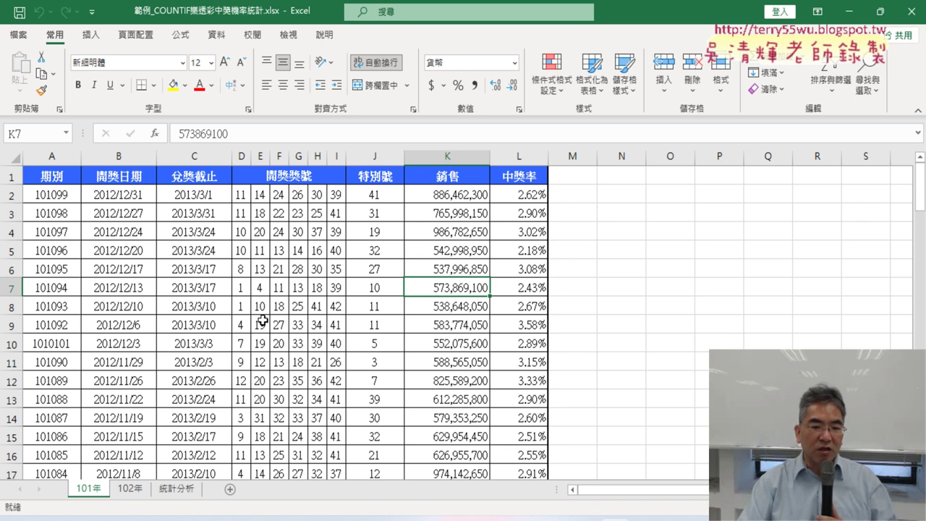
click(186, 491)
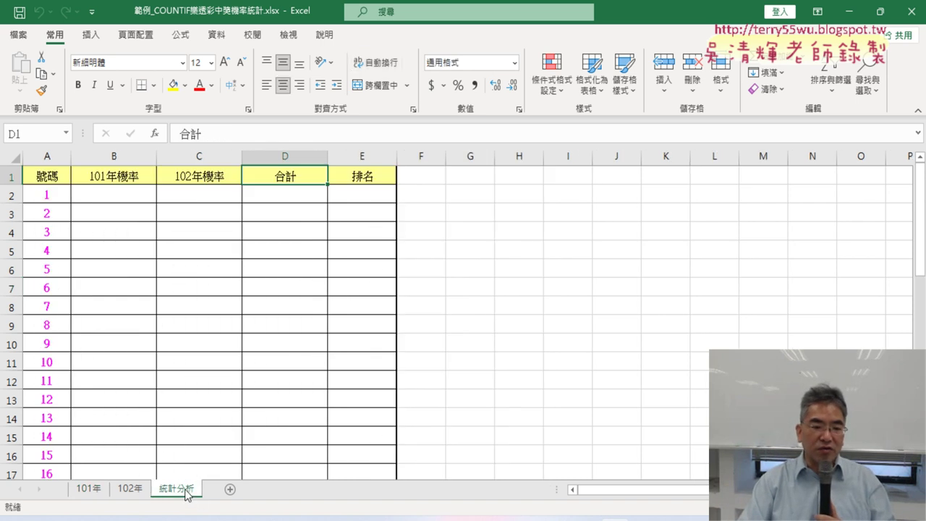
click(88, 489)
click(241, 197)
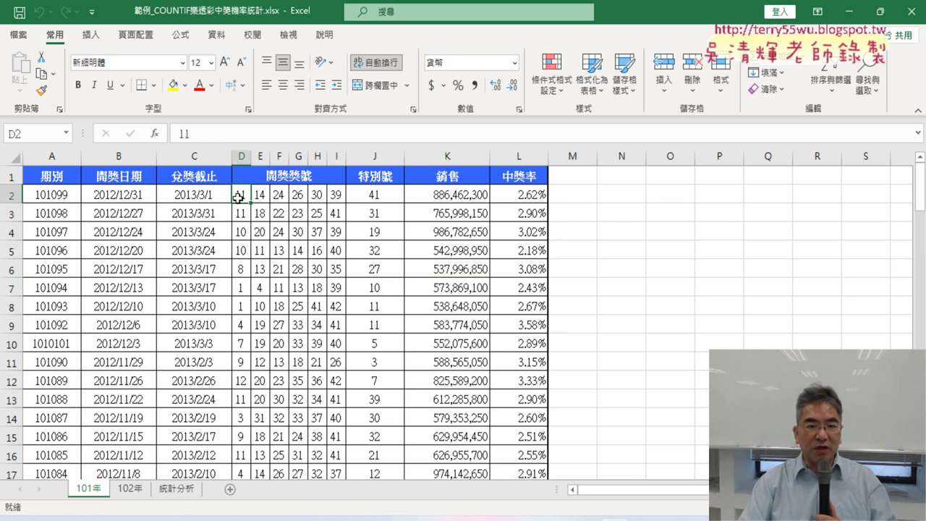
click(271, 182)
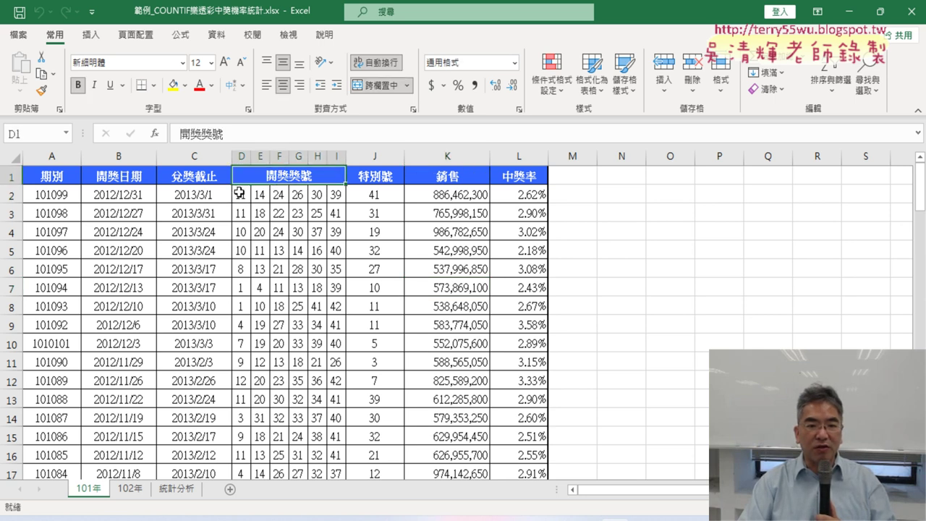
drag(239, 193, 331, 191)
click(374, 190)
click(239, 198)
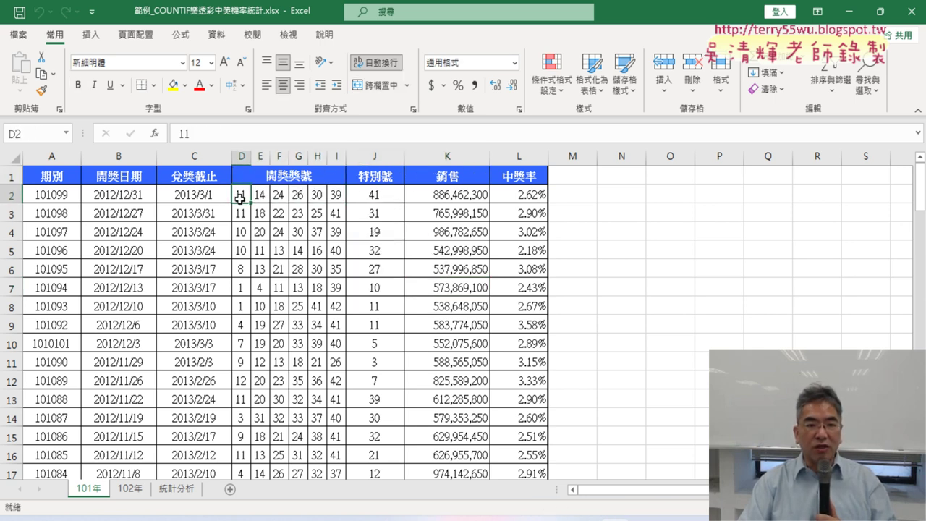
drag(921, 187, 921, 448)
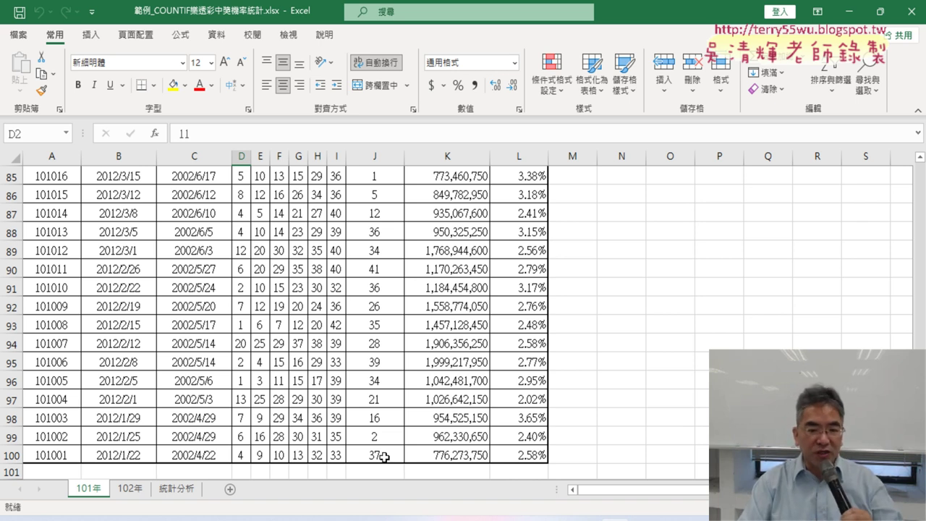
shift+click(383, 456)
scroll(283, 270, up, 5)
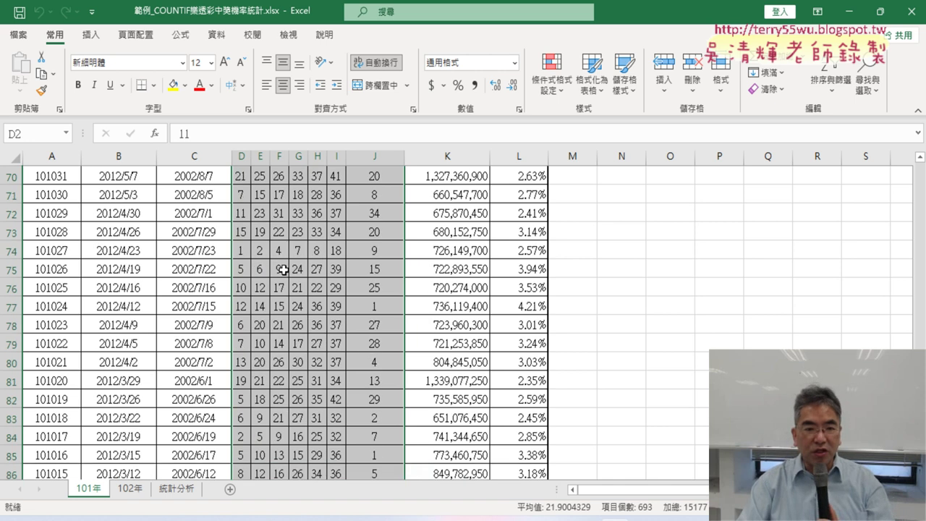
scroll(244, 166, up, 3)
scroll(405, 463, down, 5)
scroll(382, 434, down, 3)
scroll(382, 432, down, 2)
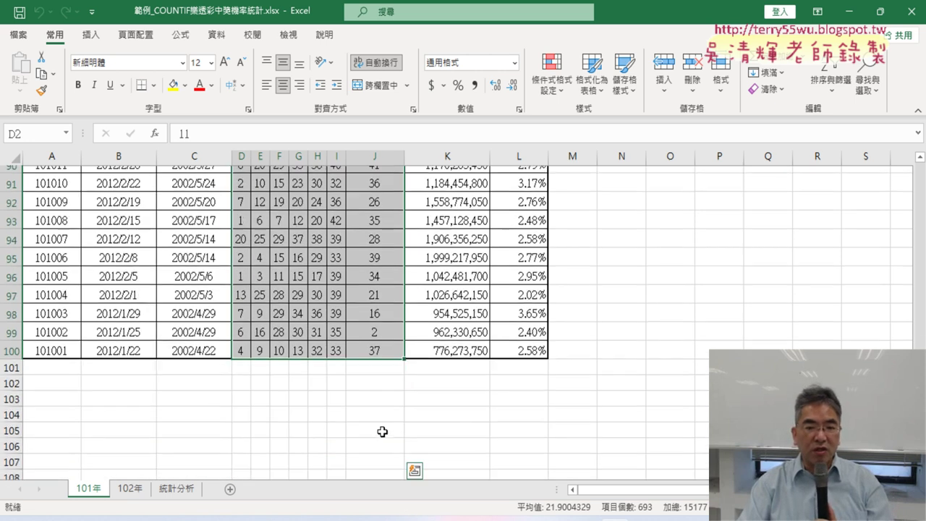
scroll(382, 432, up, 8)
scroll(382, 432, up, 3)
scroll(400, 194, up, 18)
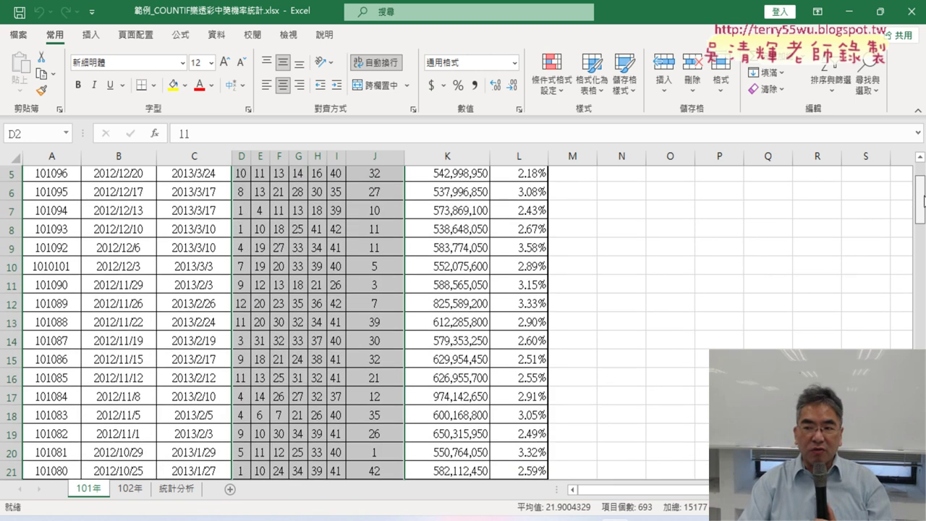
scroll(401, 194, up, 2)
Step: Name the 101年 range D2:J100 開獎101 in the Name Box
drag(246, 200, 371, 195)
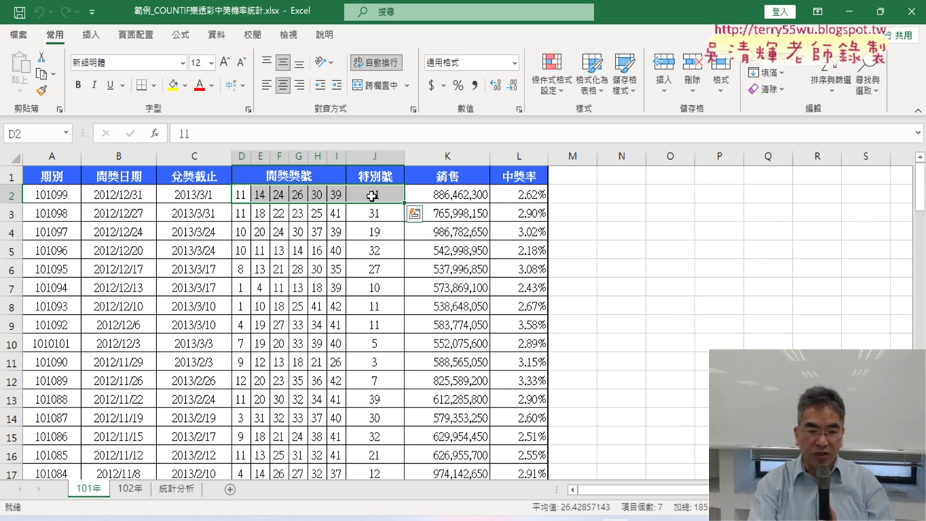
key(ctrl+shift+Down)
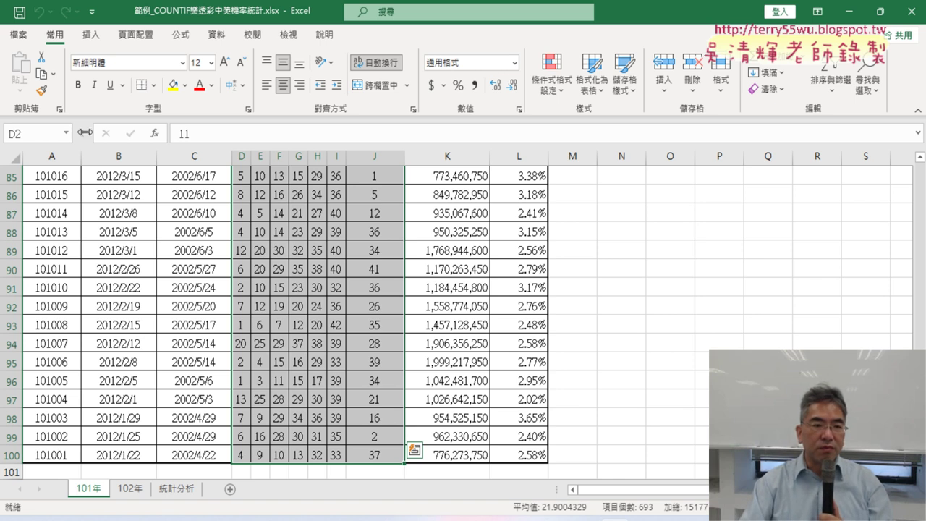
click(37, 133)
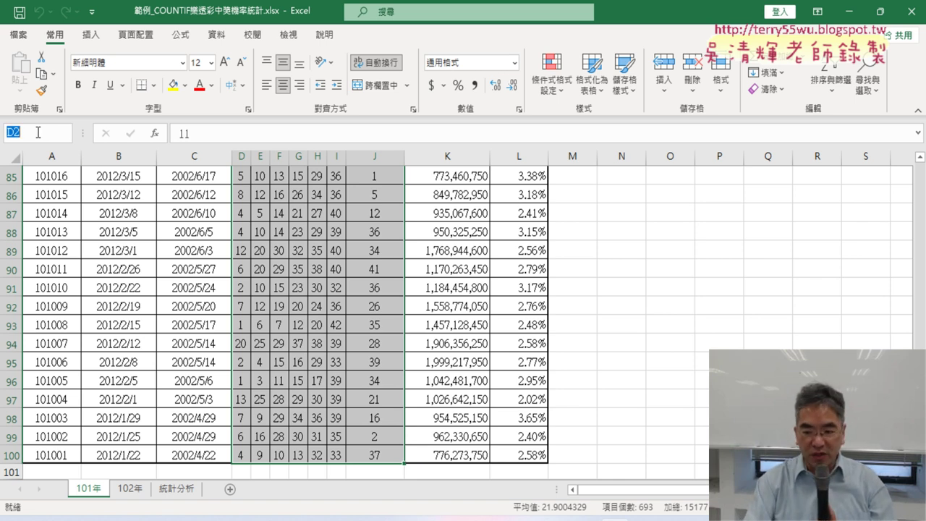
text(J)
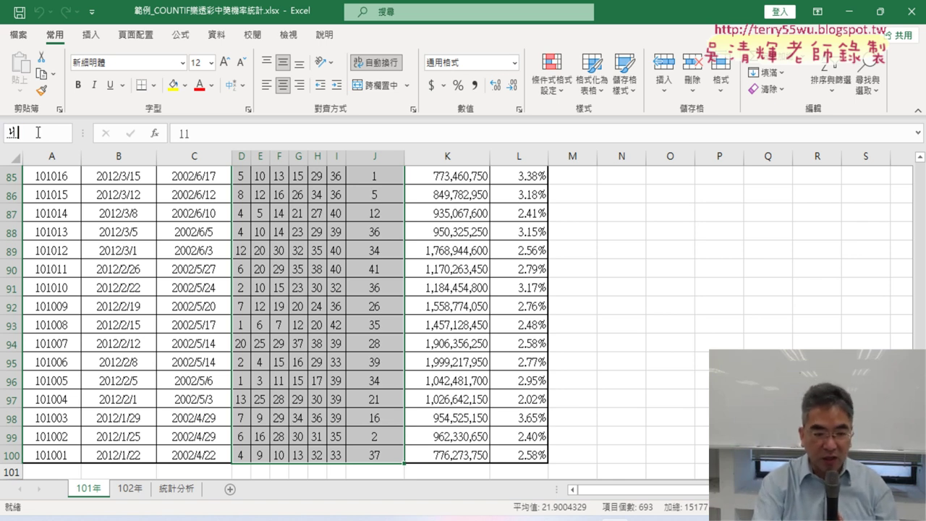
text(開ㄐ一)
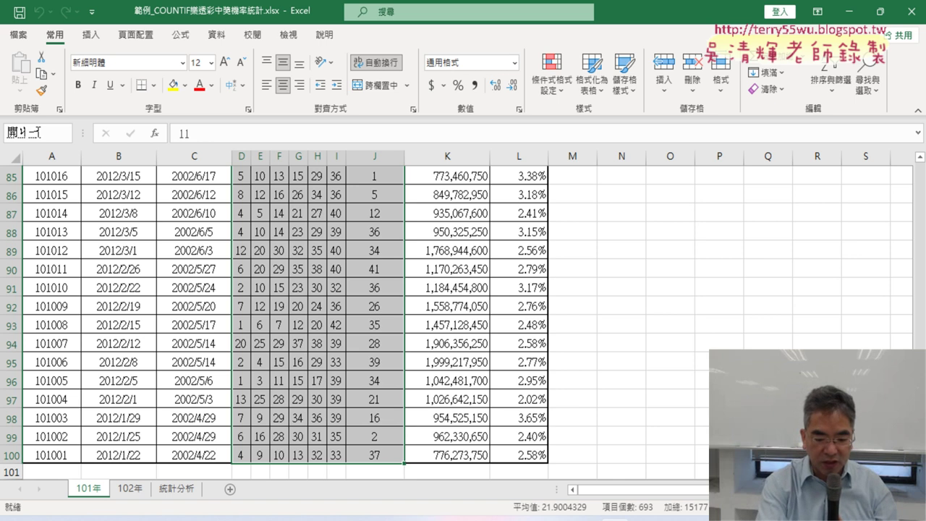
text(獎101)
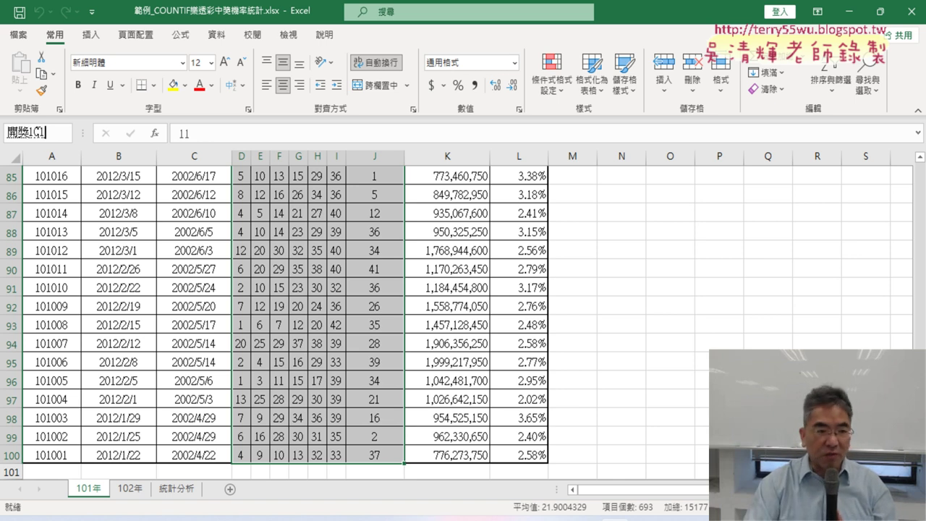
key(Return)
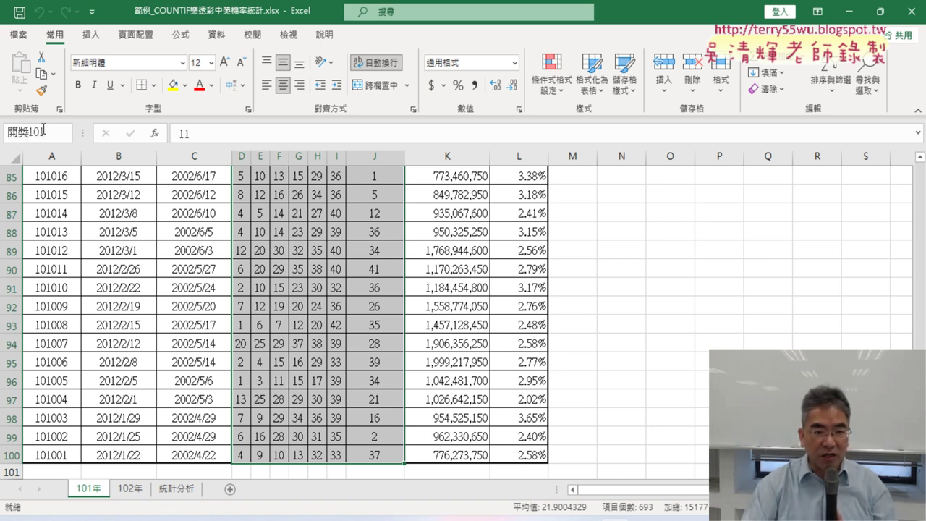
drag(44, 132, 3, 143)
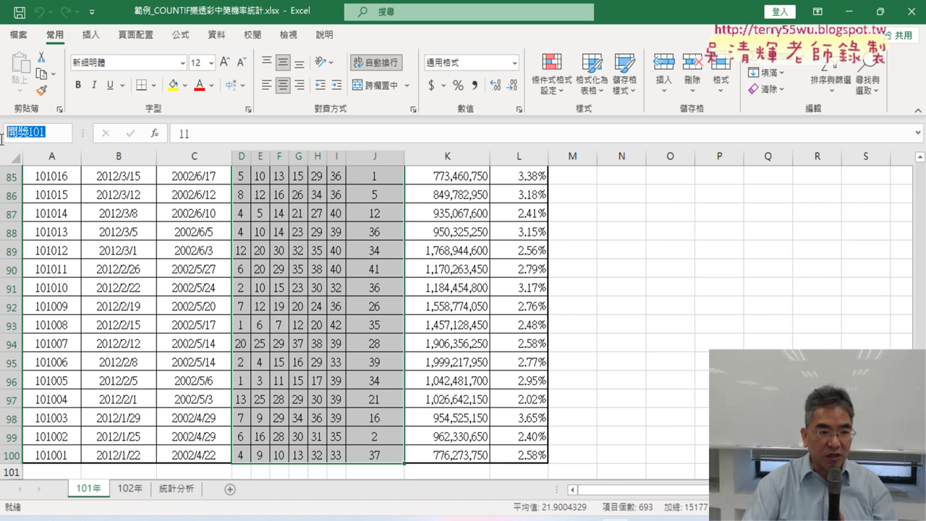
scroll(210, 177, up, 20)
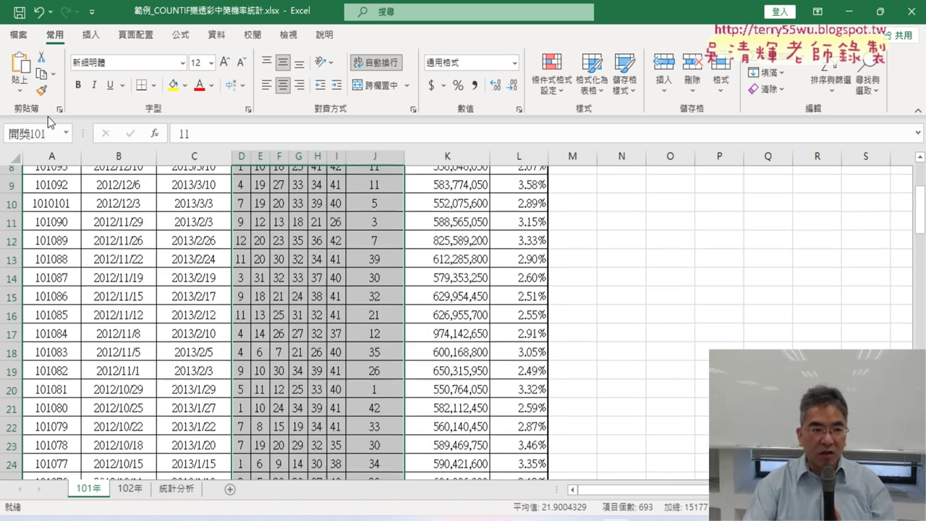
Step: On the 102年 sheet, name the winning numbers D2:J105 開獎102
click(131, 490)
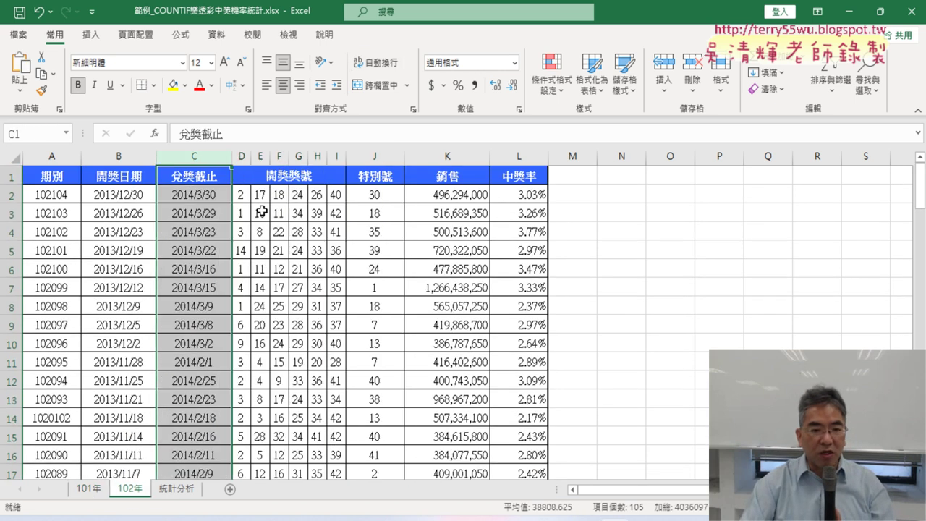
drag(241, 194, 374, 193)
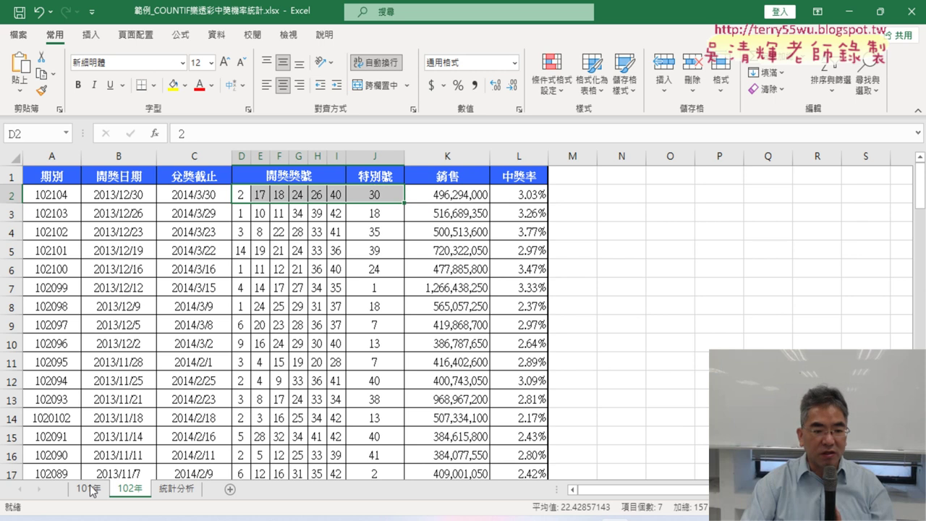
key(ctrl+shift+Down)
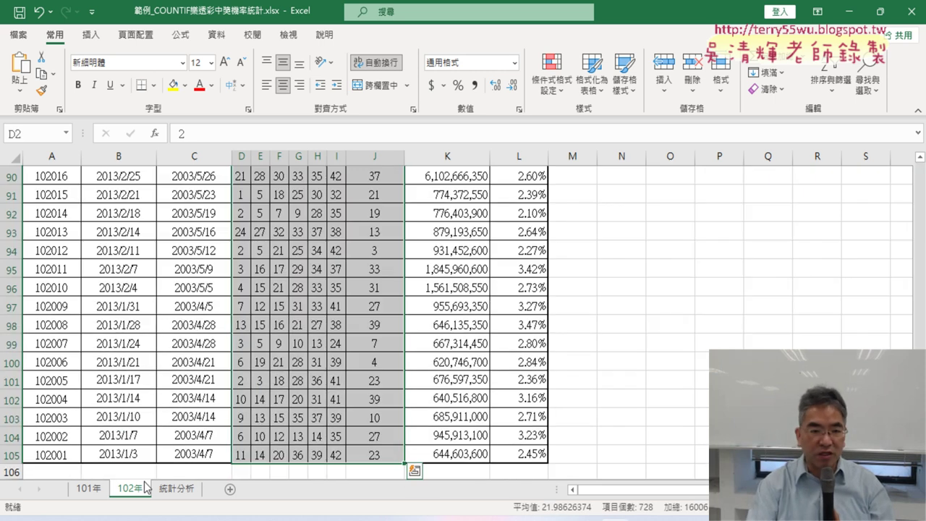
click(36, 133)
text(開獎101)
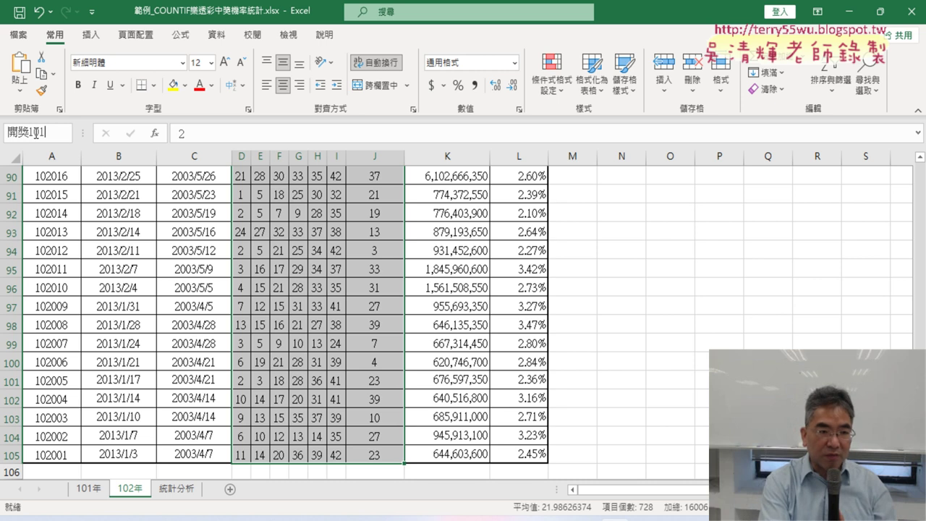
key(BackSpace)
text(2)
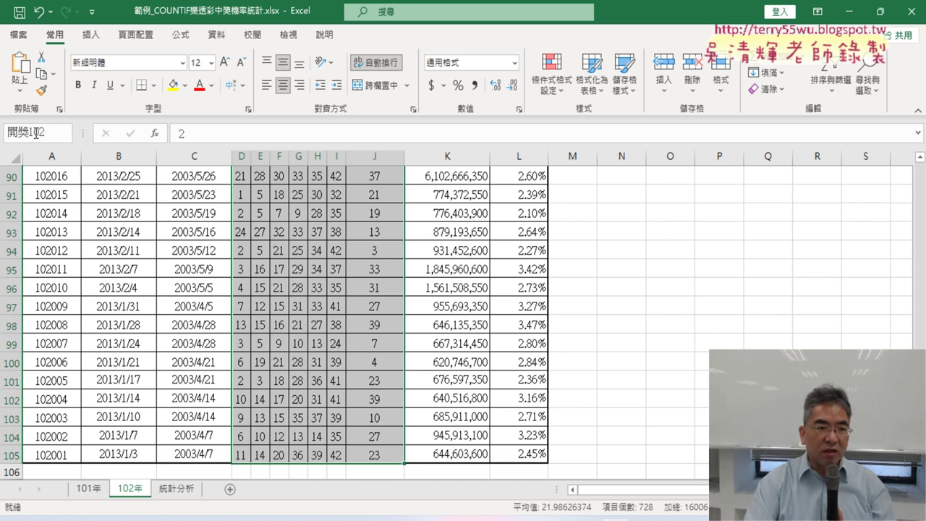
key(Return)
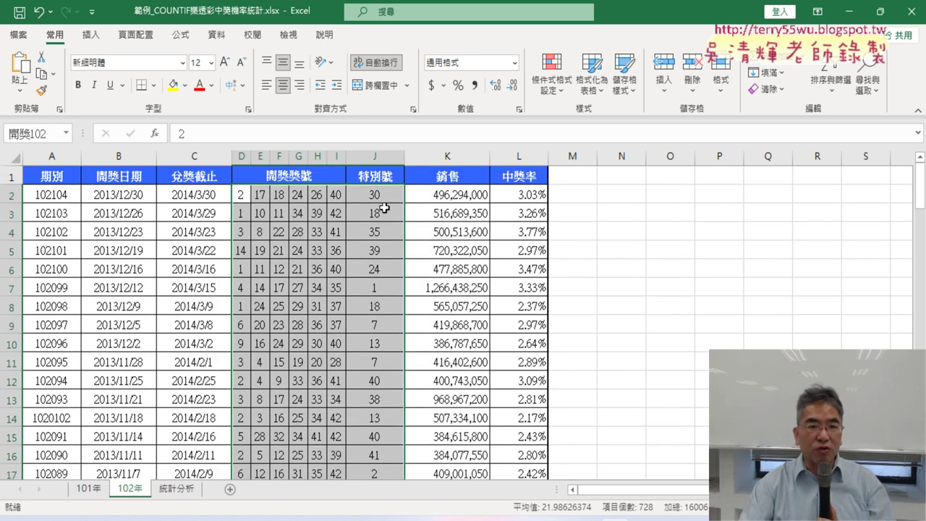
click(181, 35)
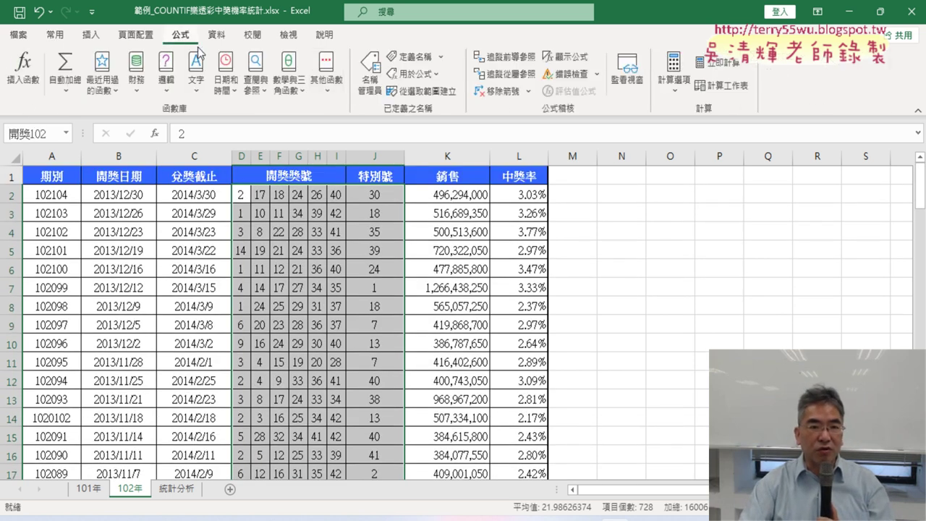
Step: Confirm in Name Manager that 開獎102 refers to D2:J105, then go to the 統計分析 sheet
click(371, 76)
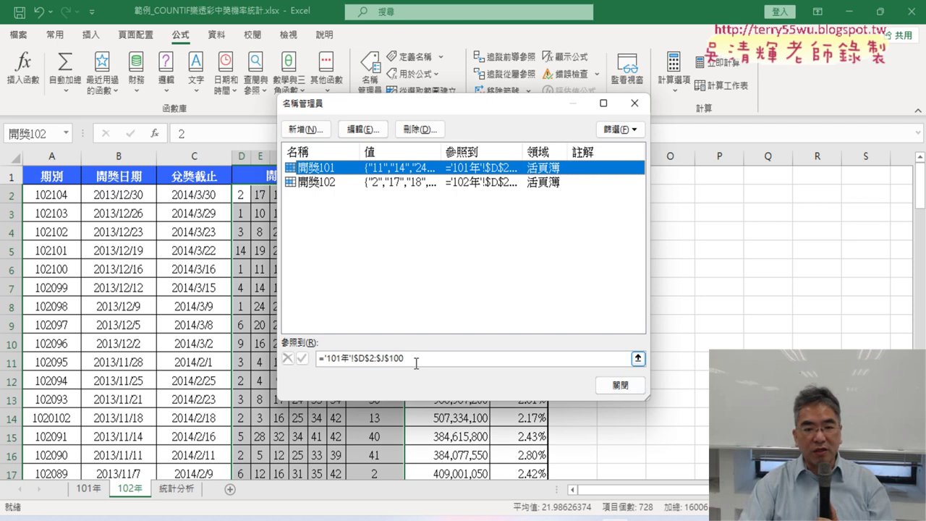
click(417, 359)
drag(435, 110, 586, 105)
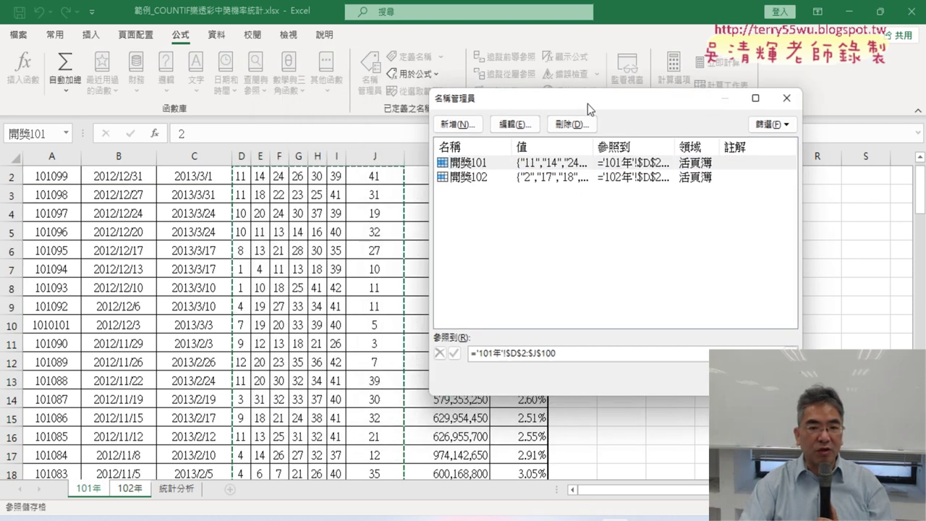
click(503, 180)
click(564, 353)
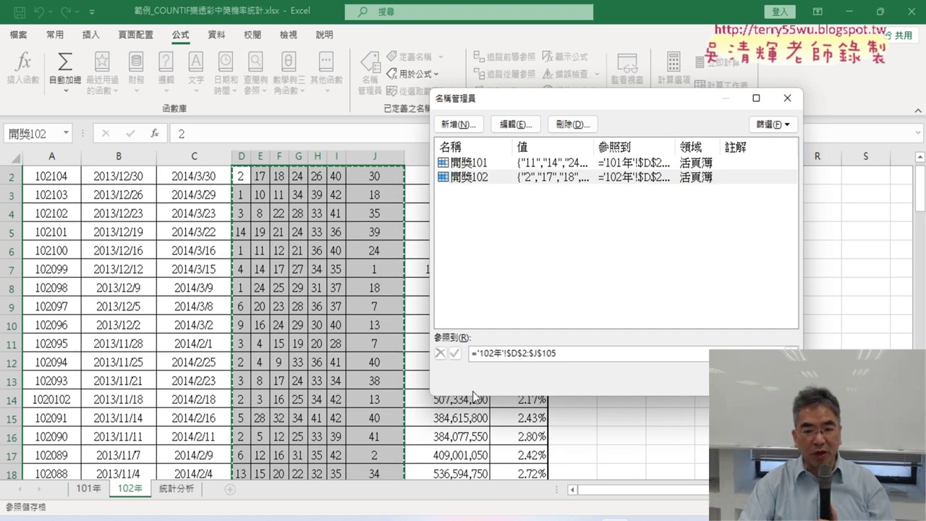
click(503, 354)
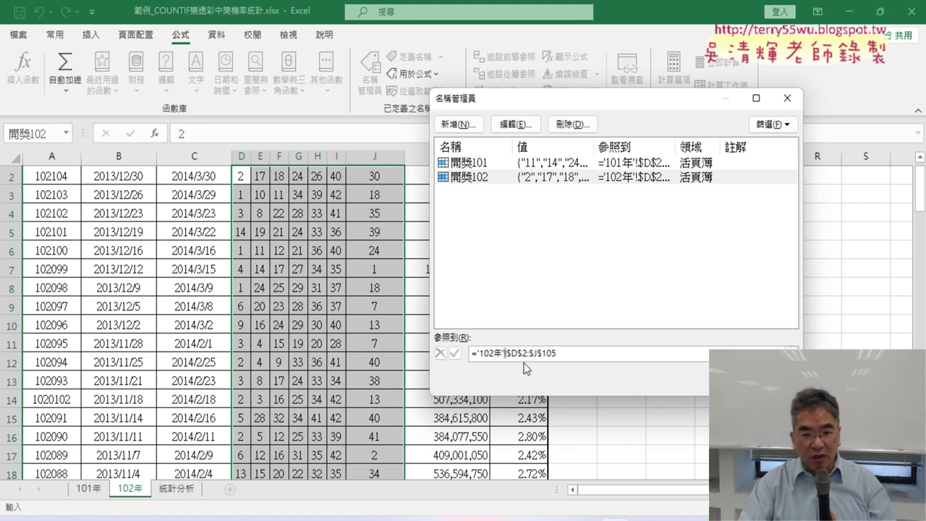
drag(556, 354, 516, 354)
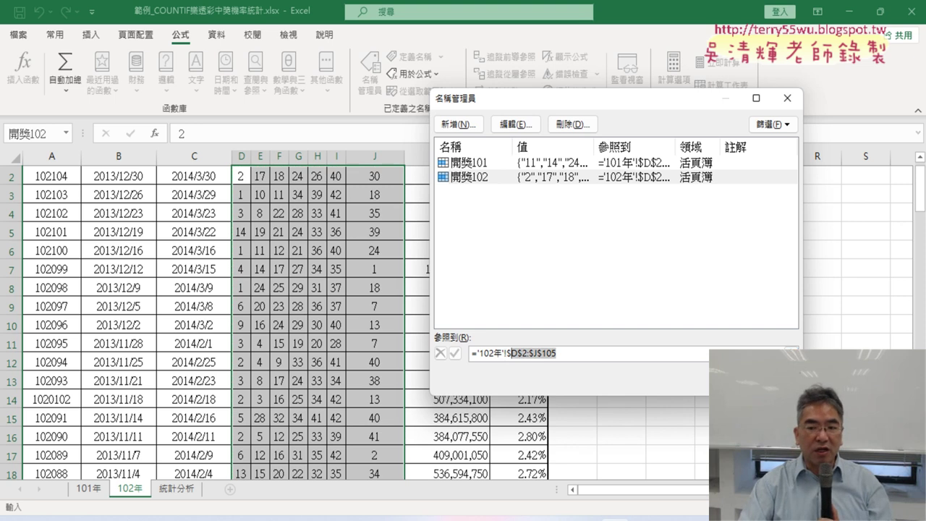
key(Escape)
click(182, 489)
Step: Enter =COUNTIF(開獎101,A2) in B2 via Insert Function, returning 17
click(129, 195)
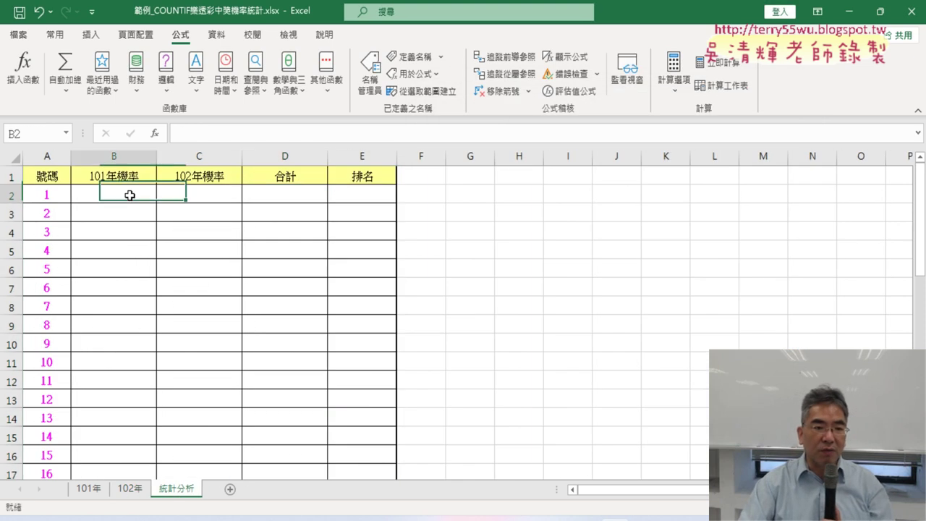
click(154, 134)
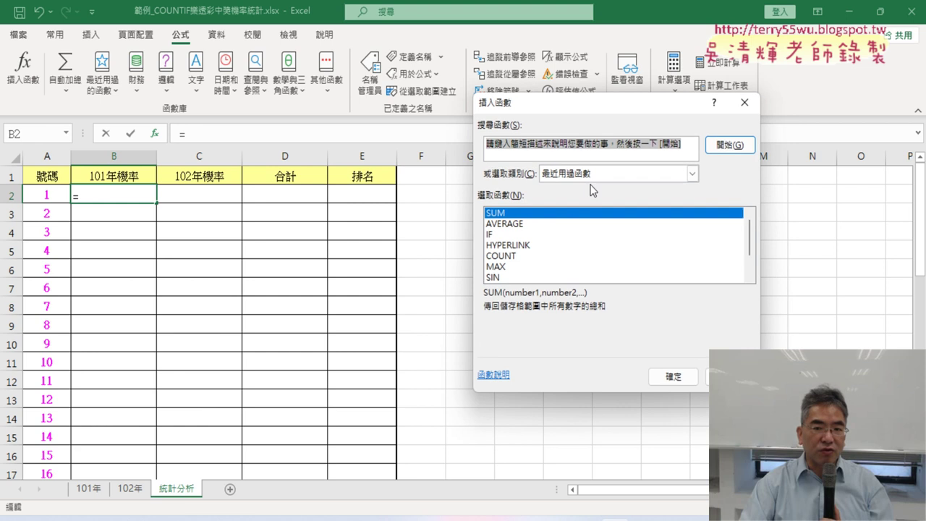
click(590, 174)
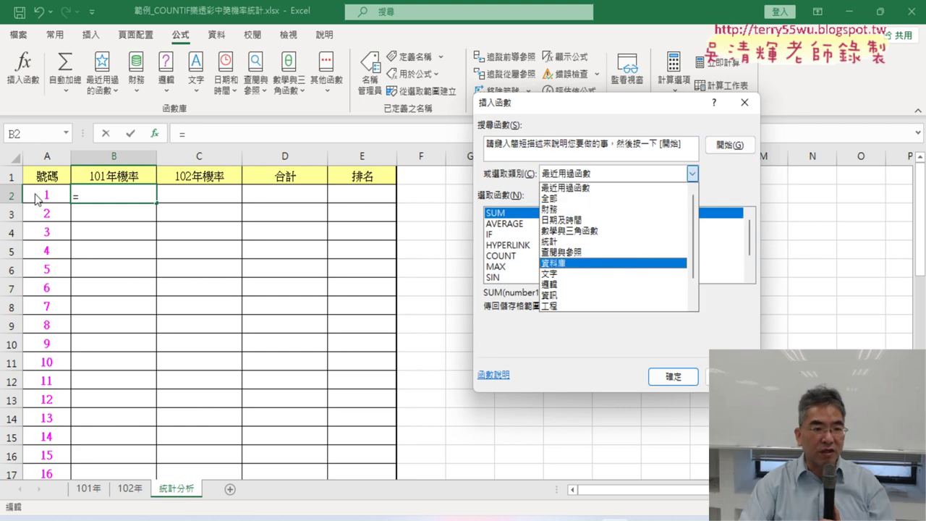
click(567, 243)
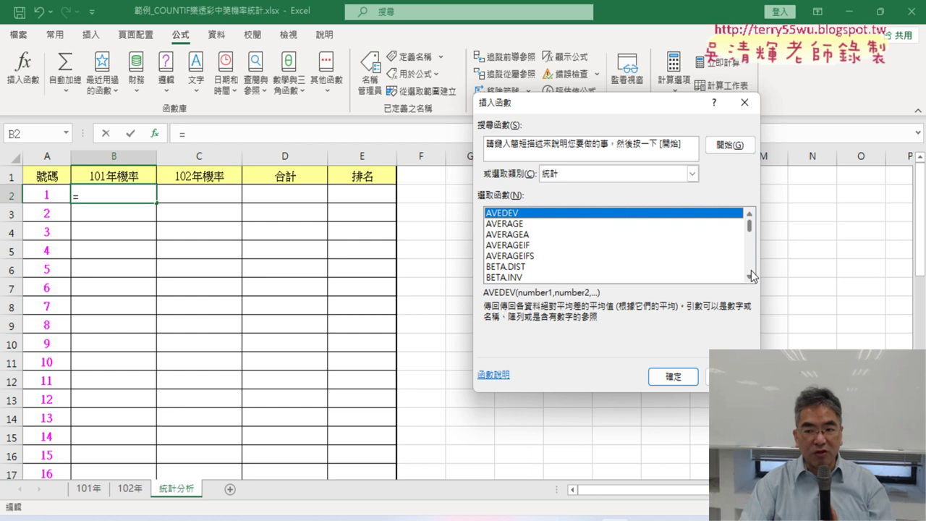
scroll(750, 270, down, 6)
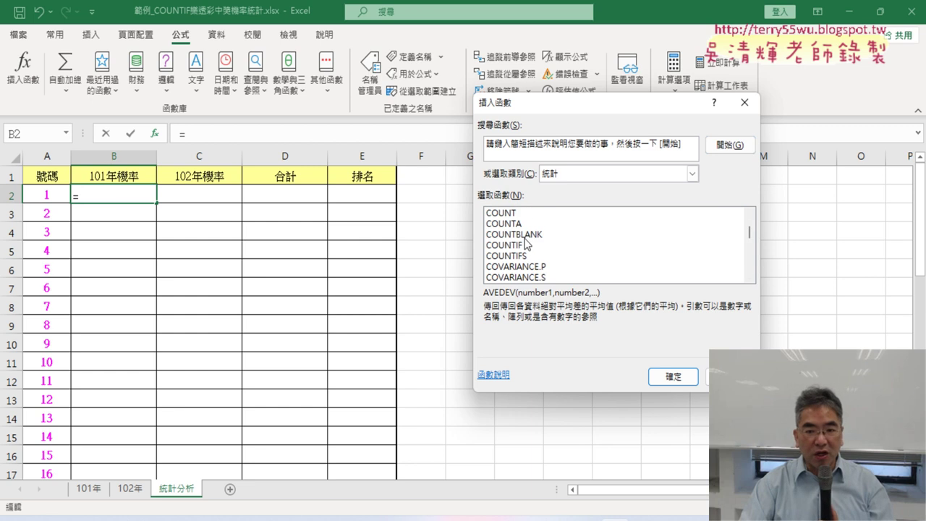
double_click(526, 245)
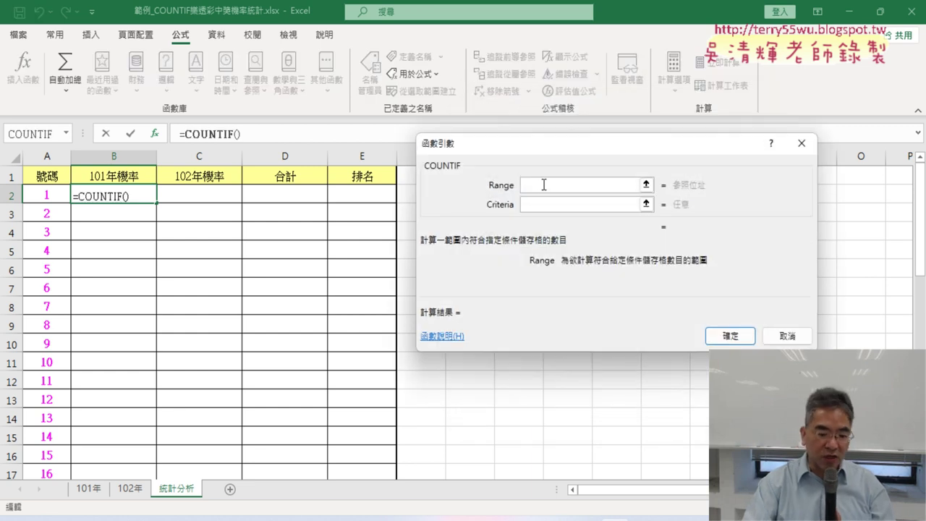
key(F3)
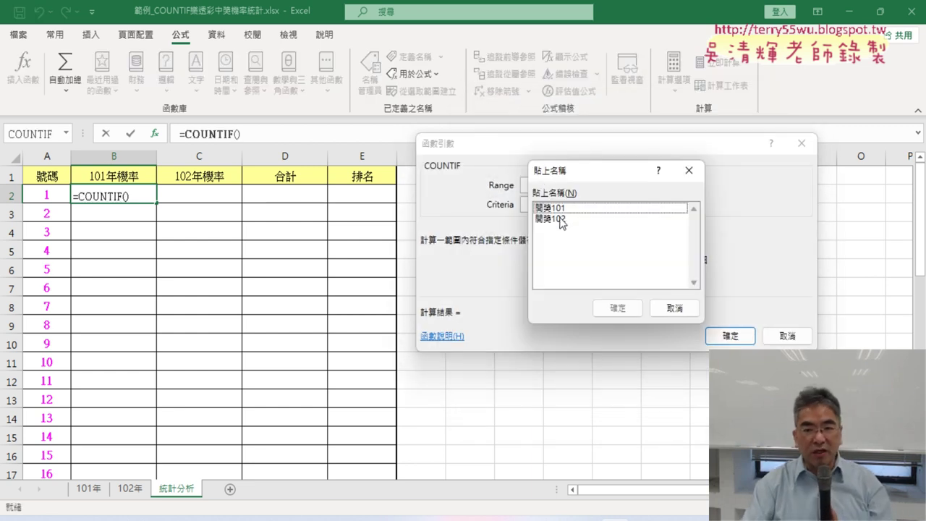
double_click(554, 208)
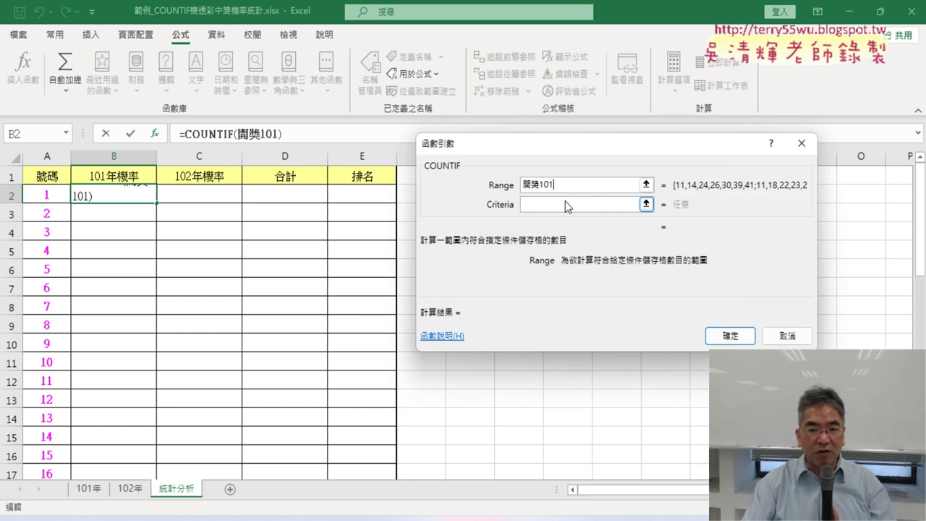
click(54, 202)
click(729, 335)
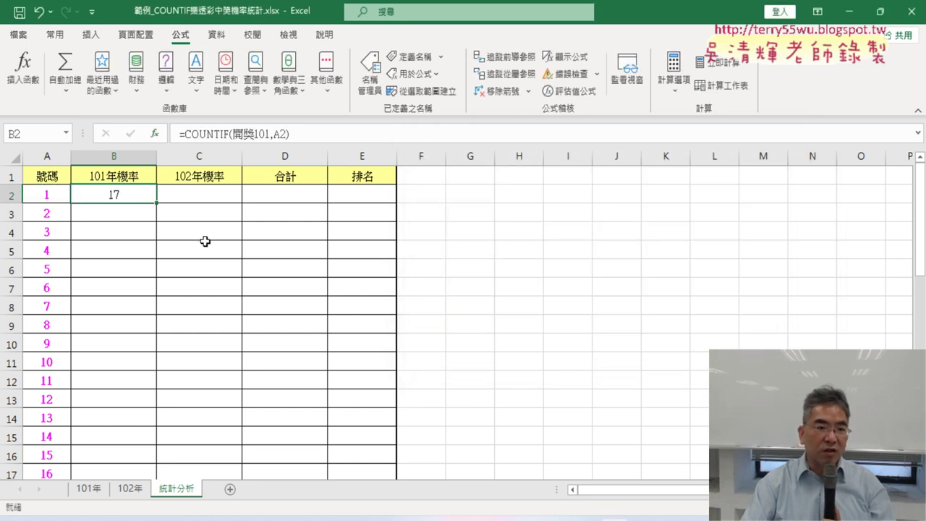
Step: Fill counts down column B, then change B2 to =COUNTIF(開獎101,A2)/COUNT(開獎101)
double_click(157, 204)
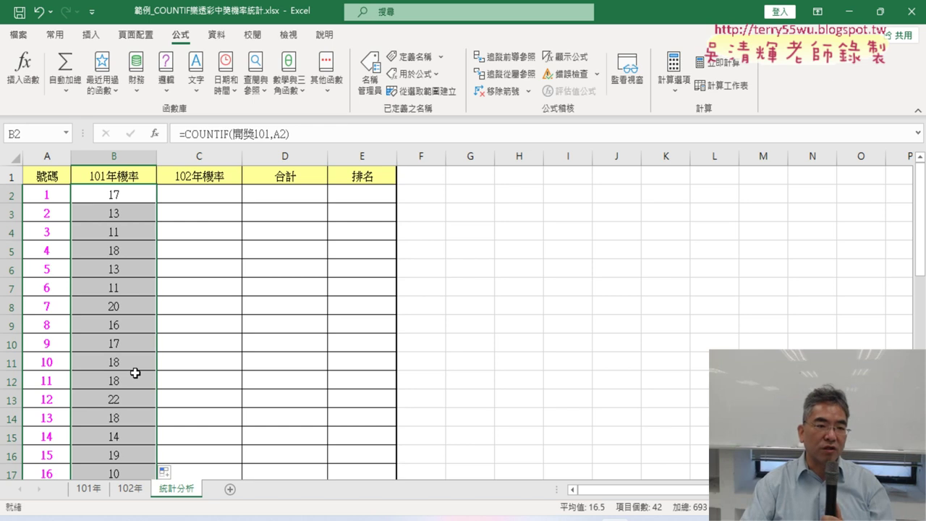
click(131, 195)
click(294, 135)
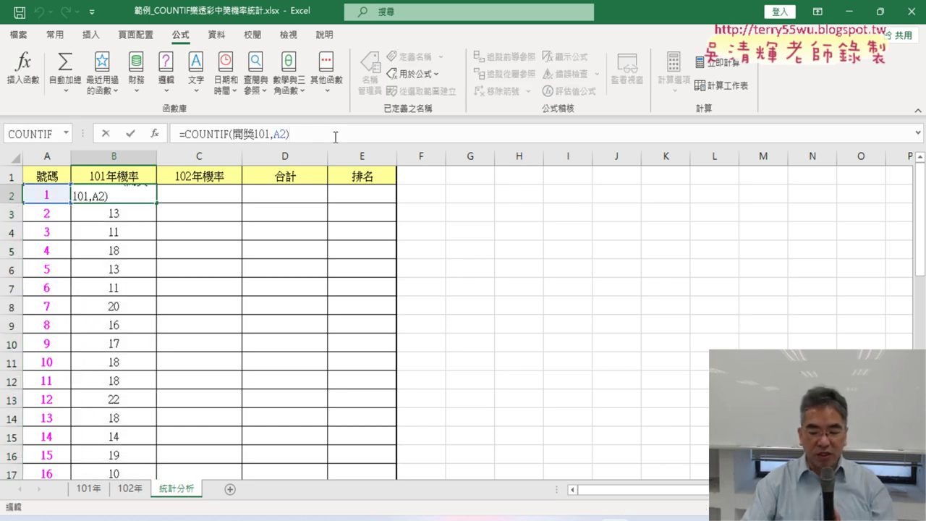
text(/)
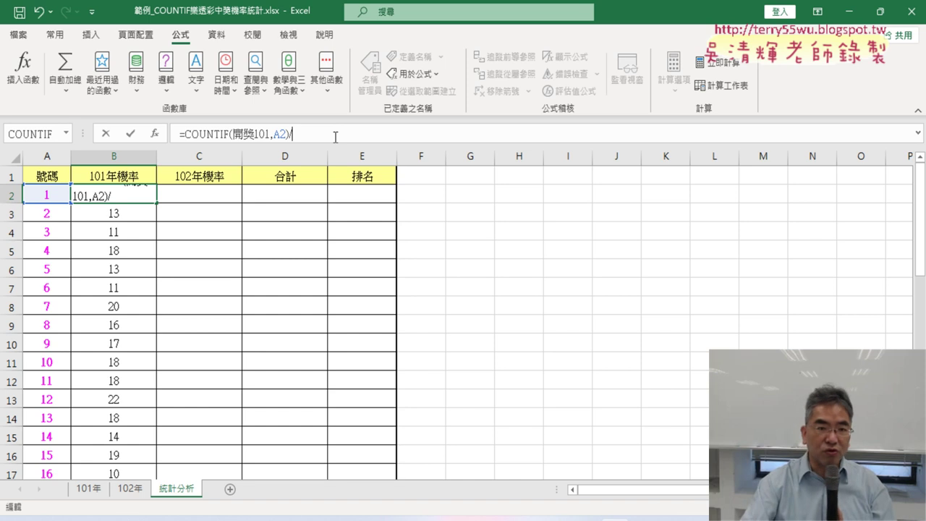
drag(185, 135, 262, 134)
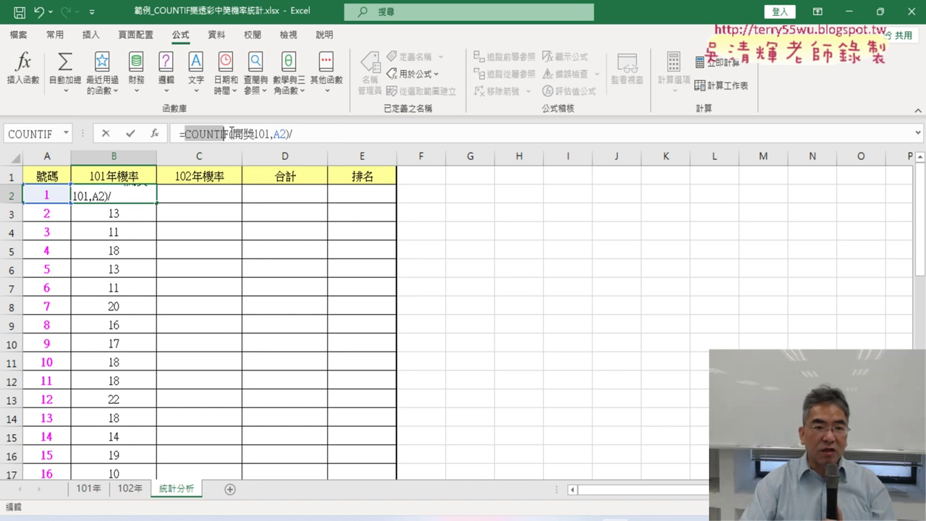
right_click(271, 135)
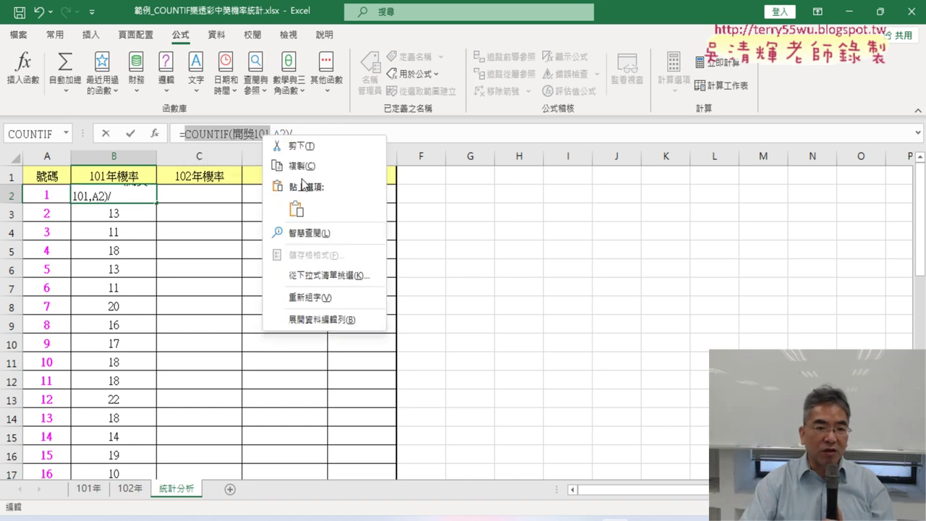
key(Escape)
click(319, 138)
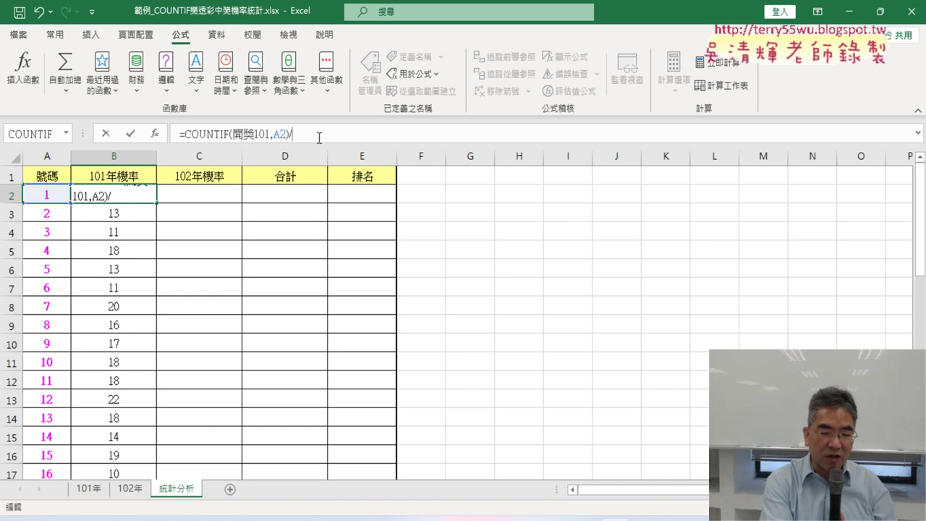
key(ctrl+v)
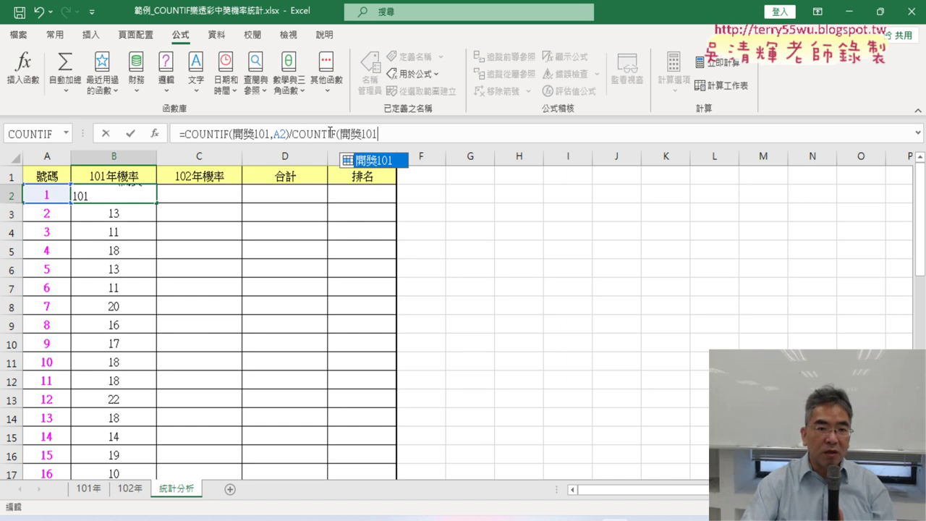
click(331, 134)
key(BackSpace)
key(BackSpace)
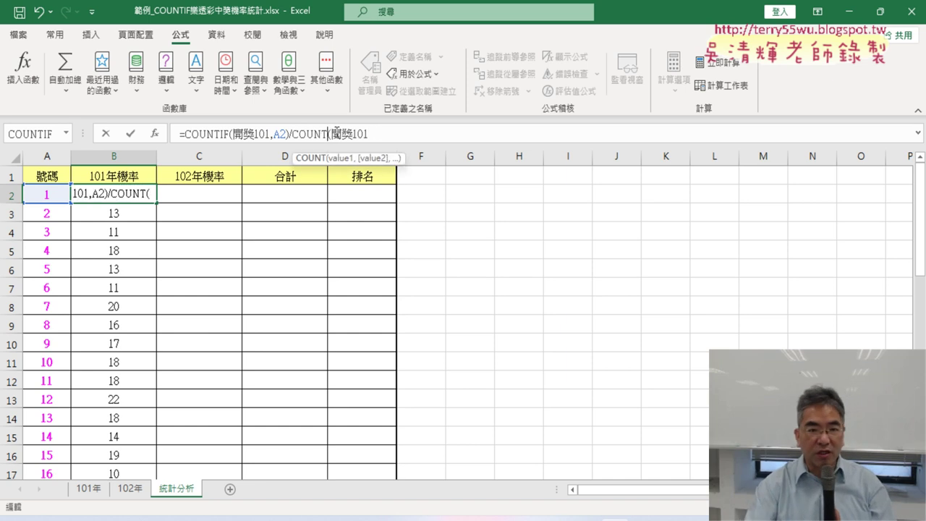
click(402, 135)
text())
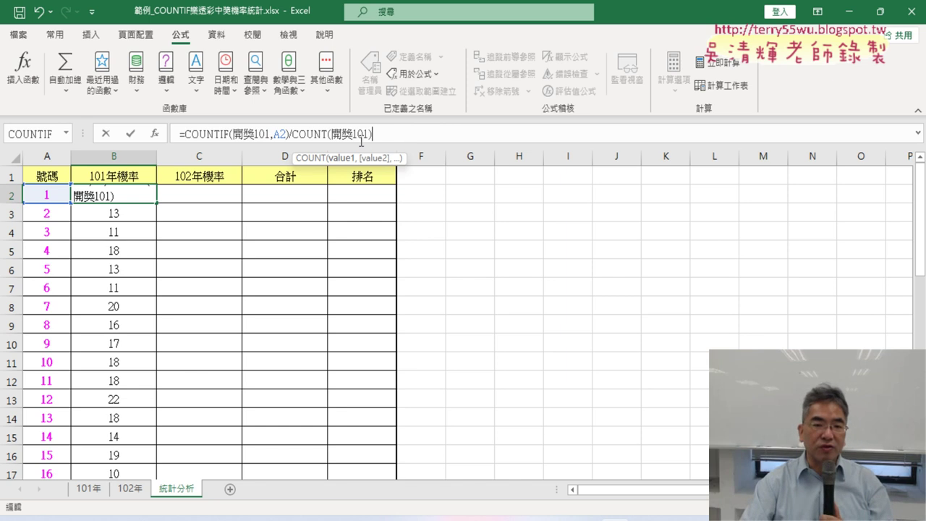
click(131, 134)
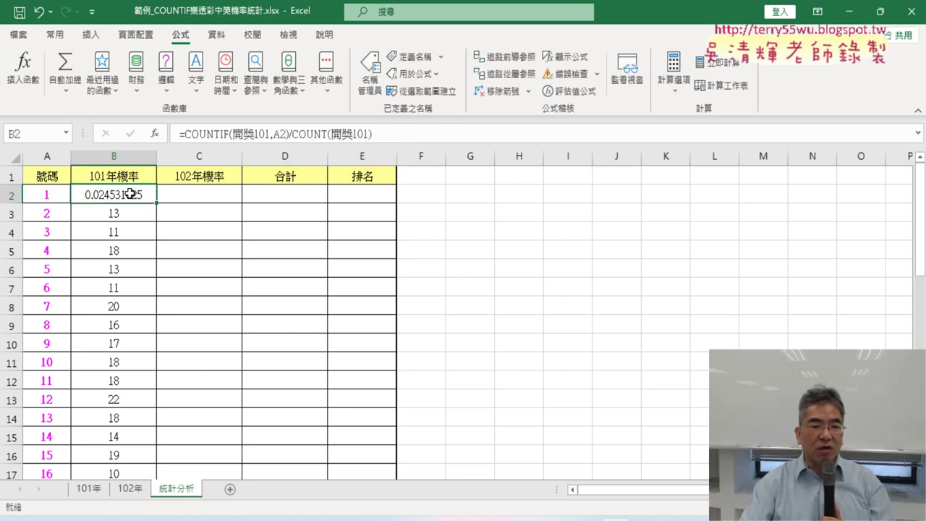
Step: Give B2 the custom format '# ??/10000' and fill it down column B
right_click(130, 194)
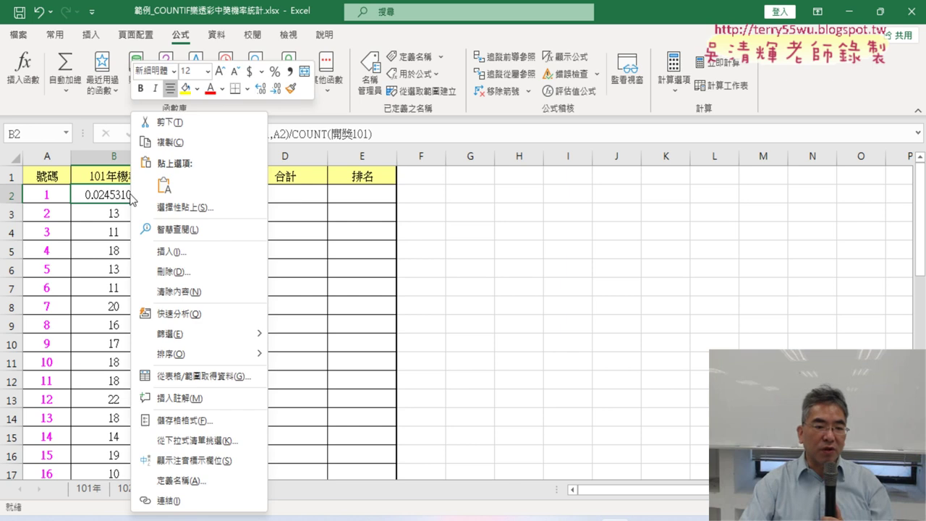
click(210, 417)
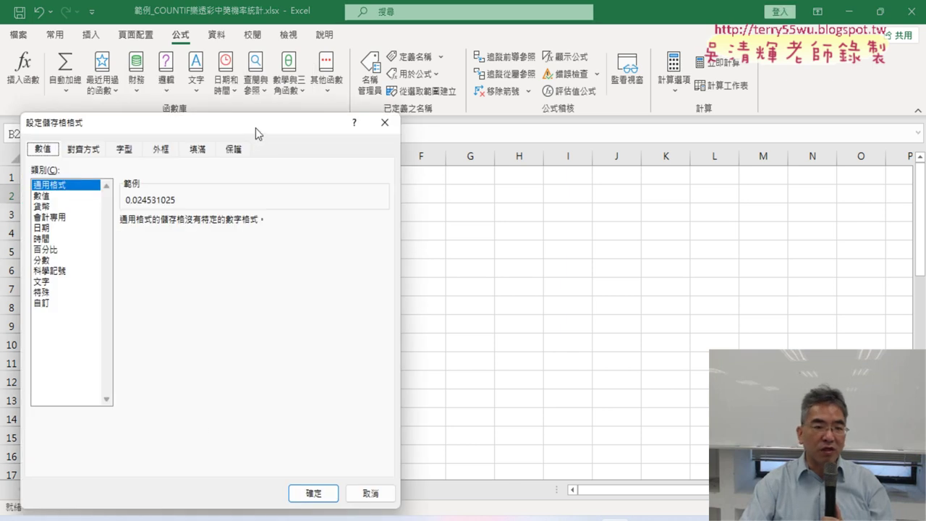
drag(256, 128, 449, 121)
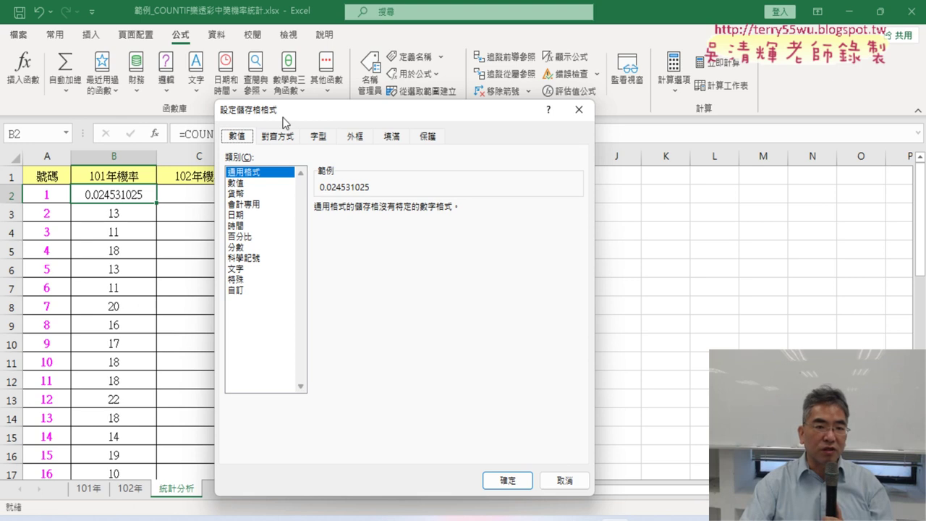
click(249, 250)
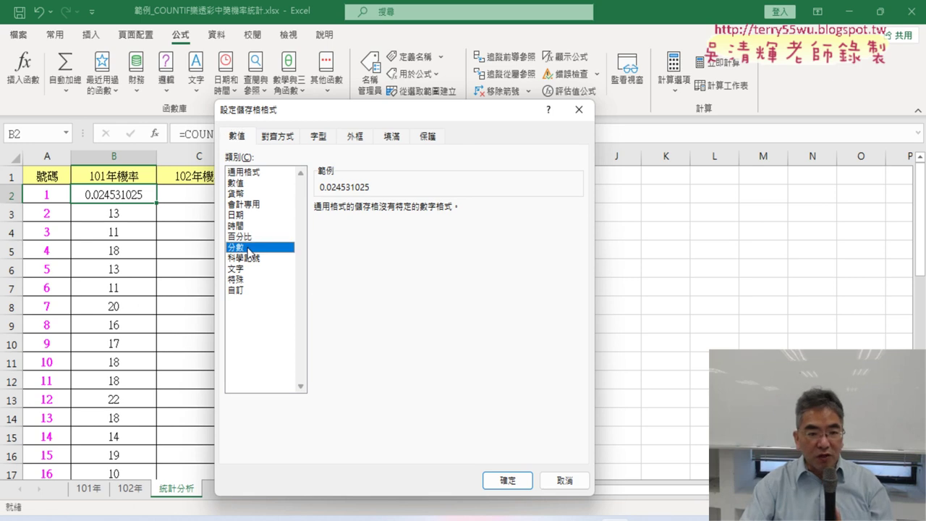
scroll(579, 246, down, 1)
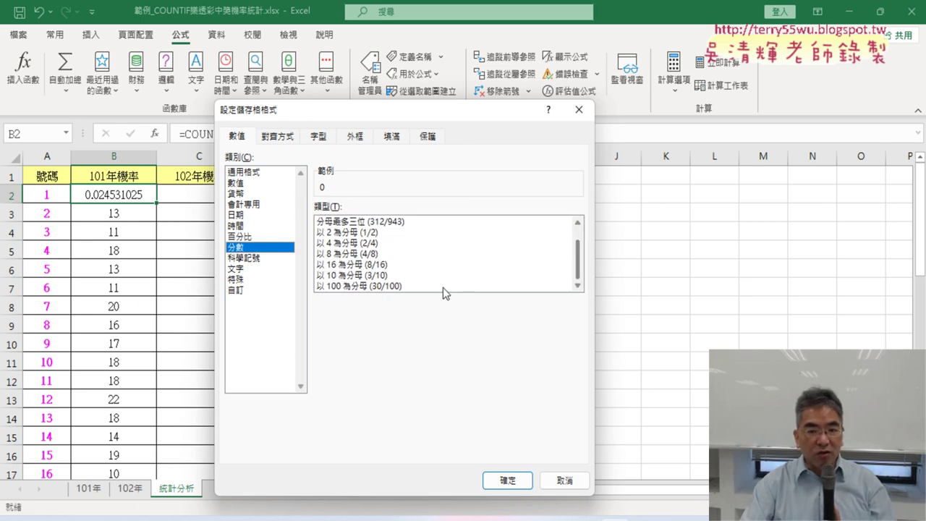
click(406, 286)
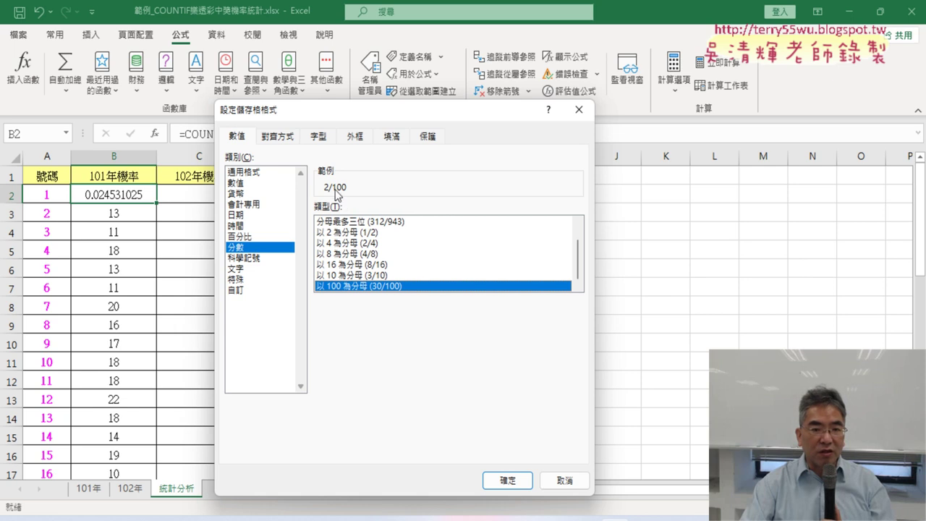
click(250, 291)
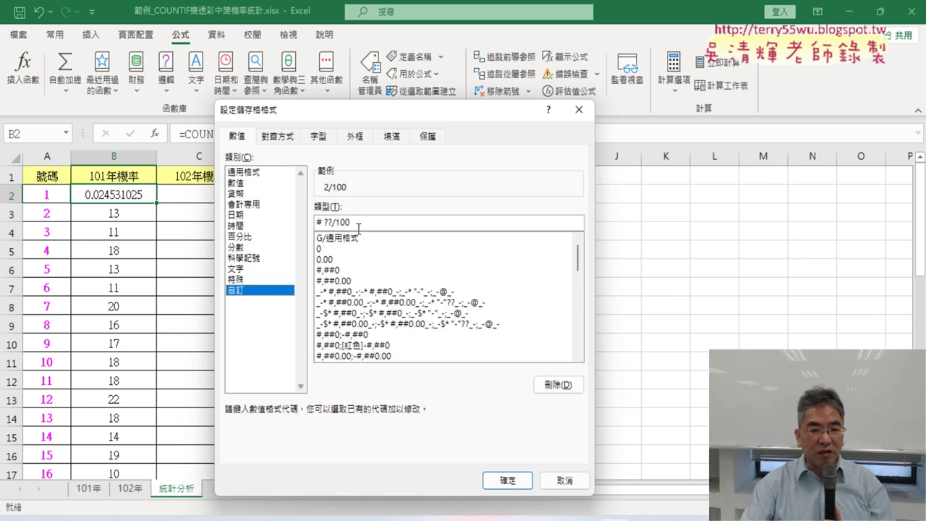
text(00)
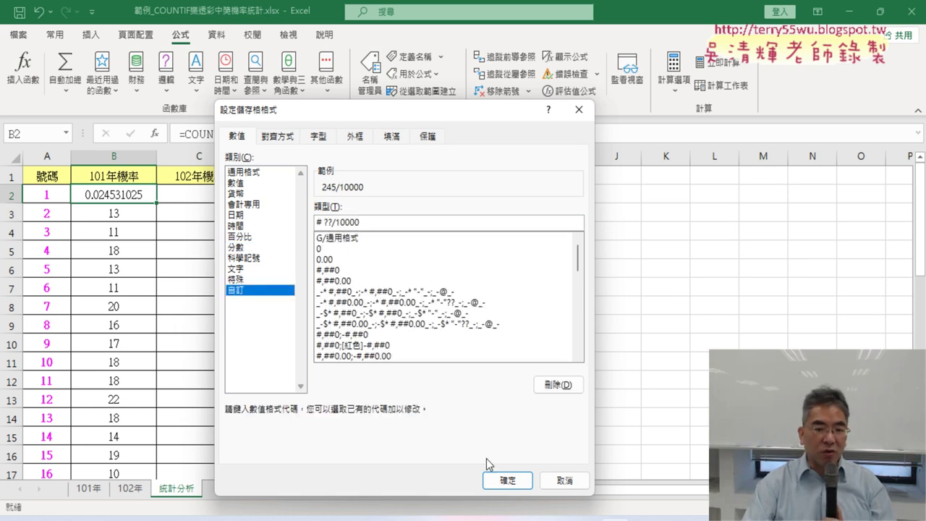
click(506, 480)
double_click(156, 204)
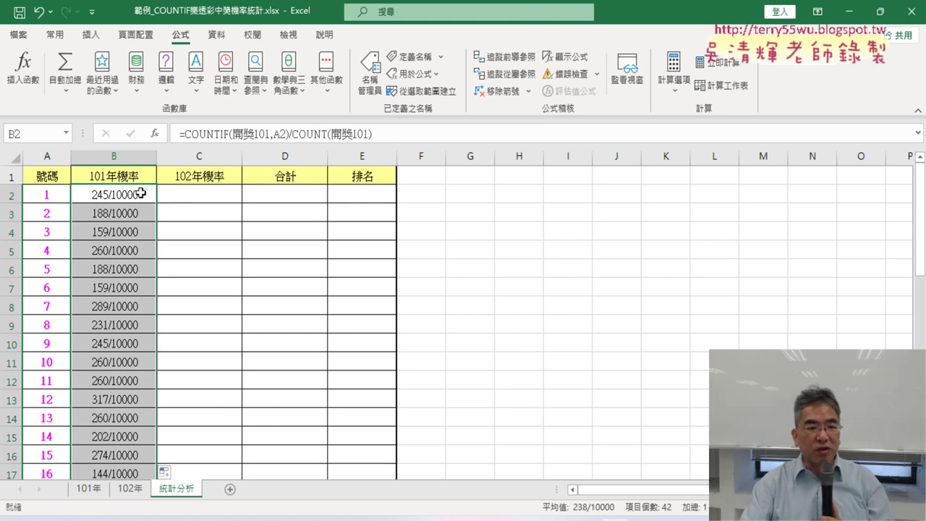
click(138, 193)
Step: Enter =COUNTIF(開獎102,A2)/COUNT(開獎102) in C2 by copying and editing B2's formula
triple_click(299, 136)
key(ctrl+c)
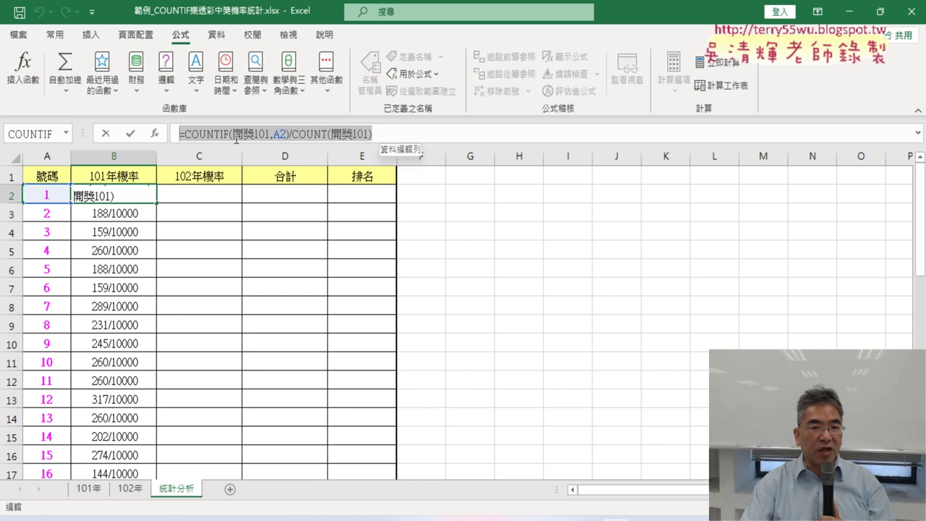
right_click(241, 135)
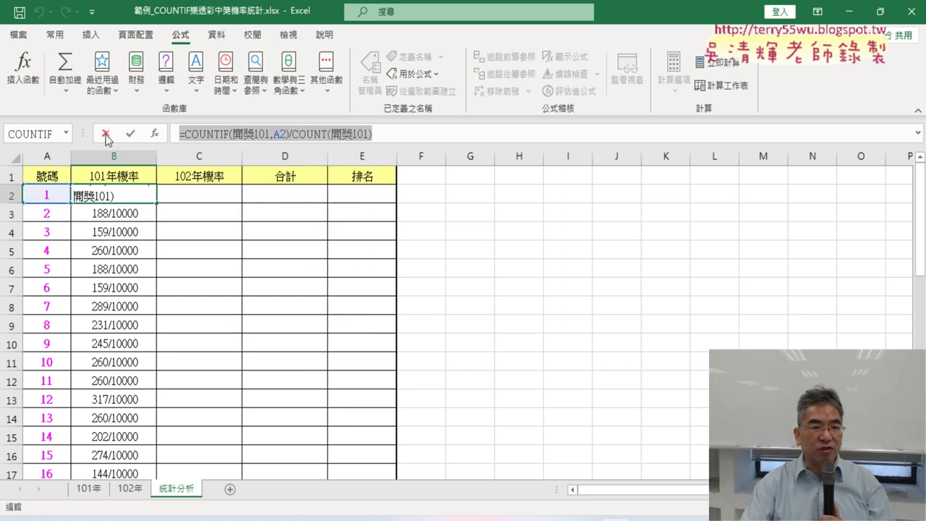
click(105, 134)
click(186, 190)
right_click(203, 128)
key(Escape)
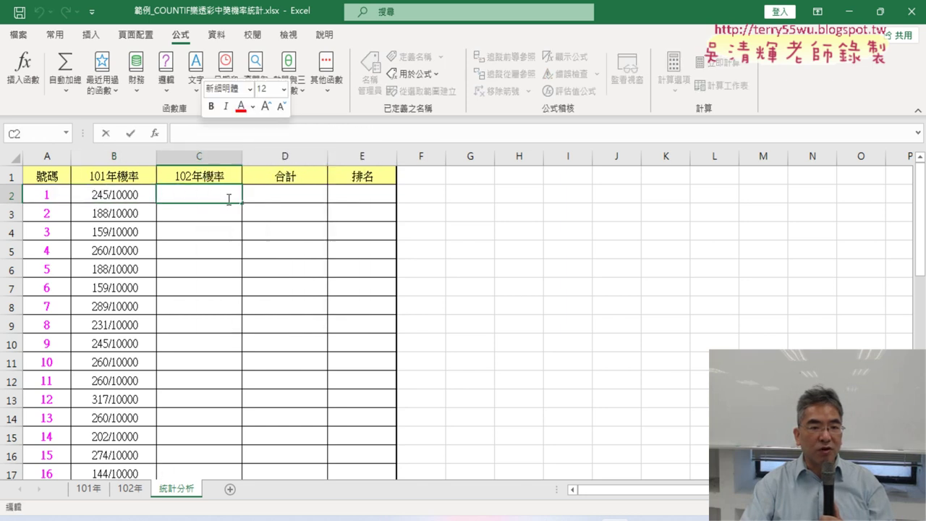
click(223, 136)
key(ctrl+v)
click(268, 133)
key(BackSpace)
text(2)
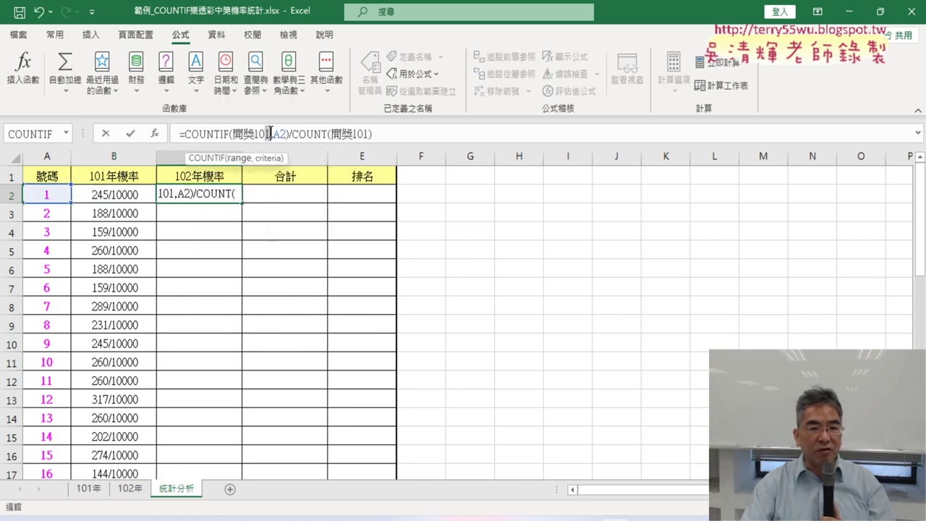
click(370, 134)
key(BackSpace)
text(2))
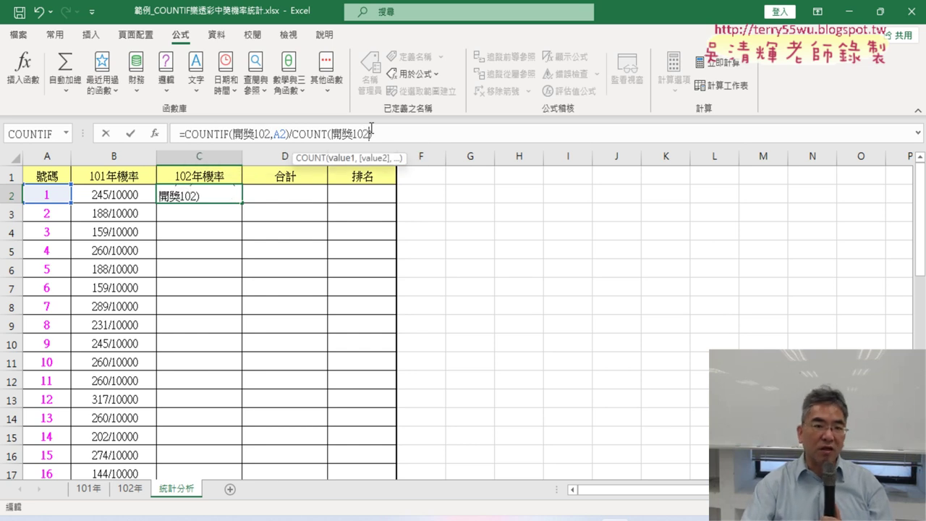
click(131, 134)
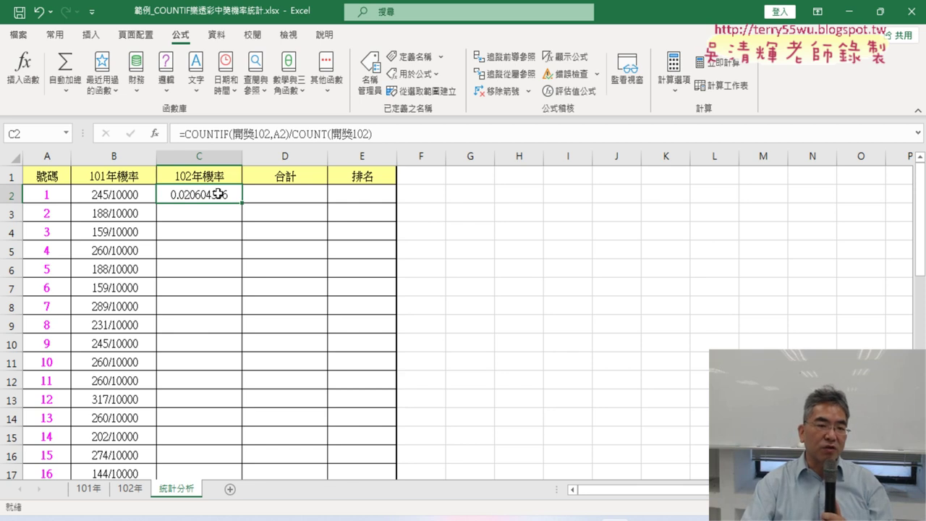
Step: Copy B2's fraction format to C2 with Format Painter and fill C2 down the column
click(55, 34)
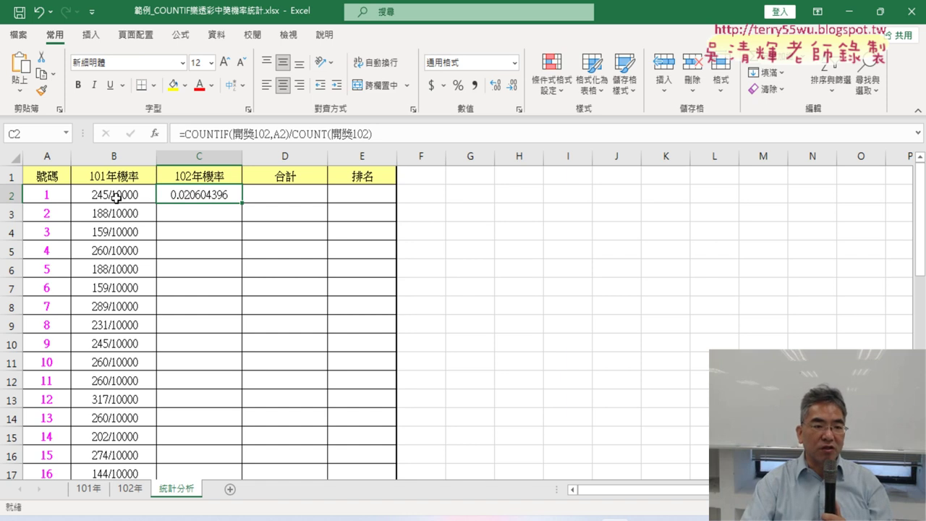
click(115, 195)
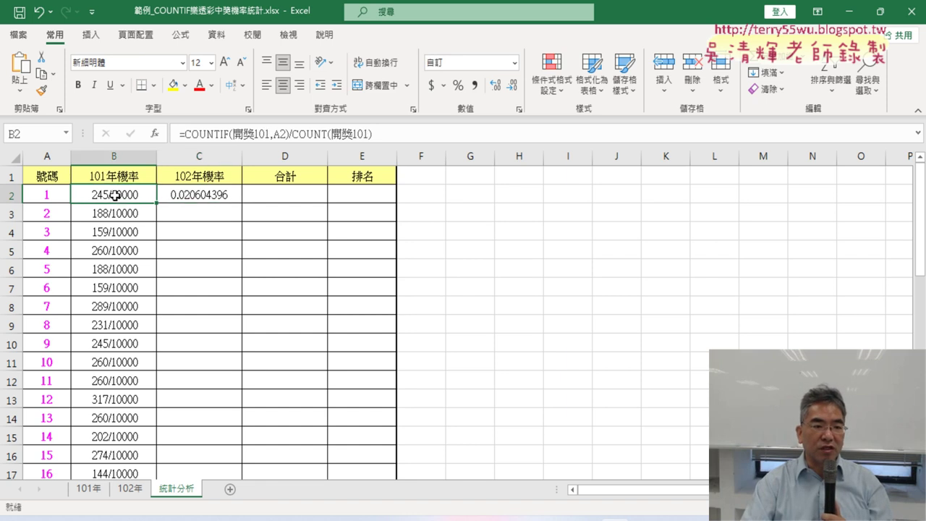
click(43, 92)
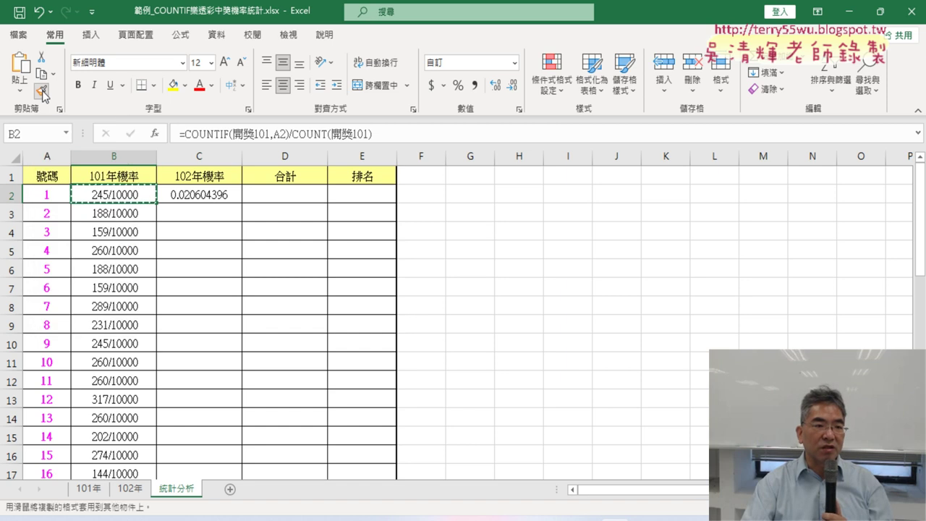
click(210, 193)
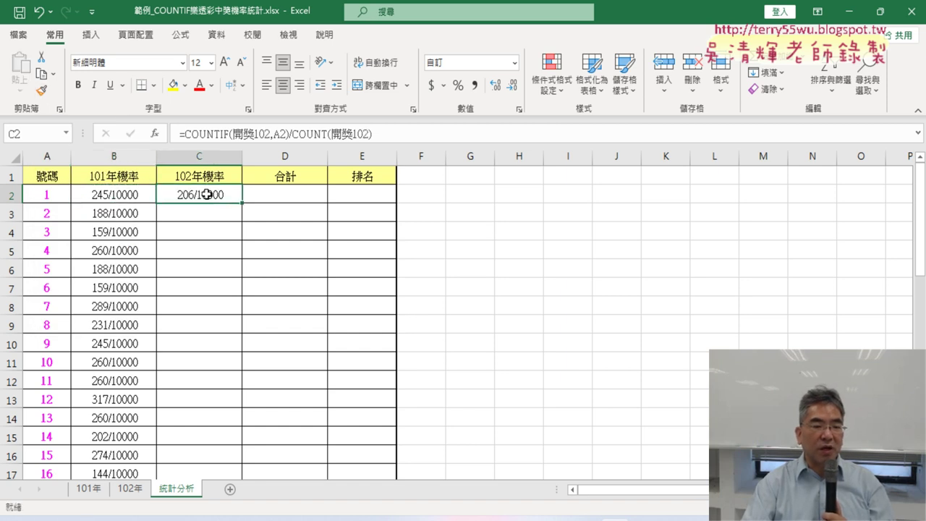
click(112, 194)
click(193, 194)
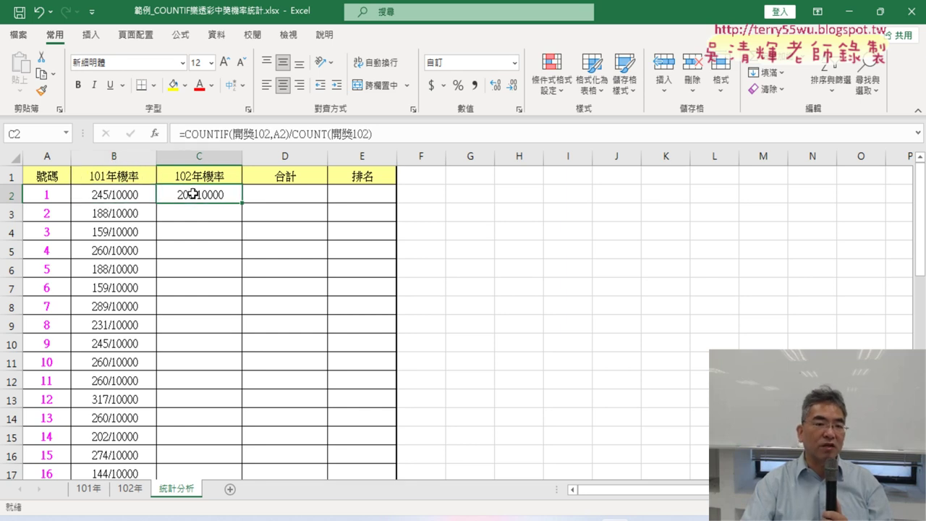
double_click(243, 205)
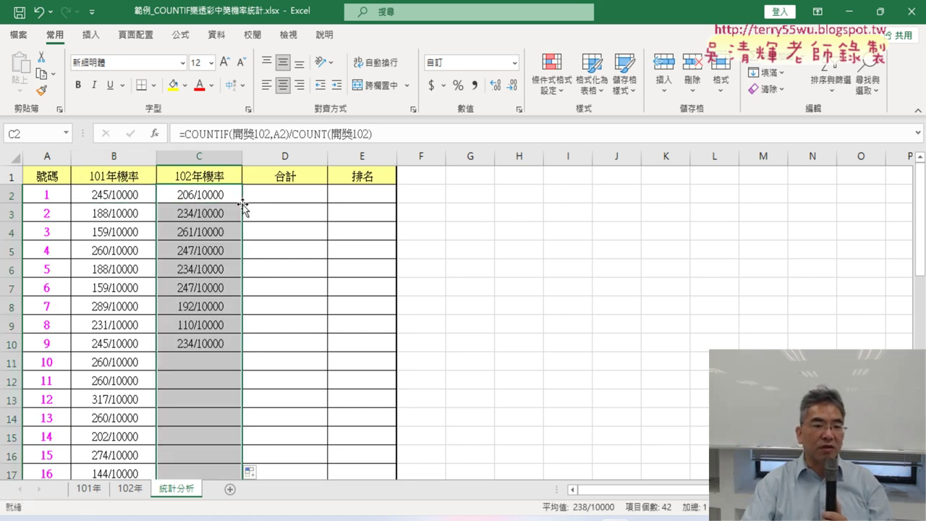
click(276, 192)
click(215, 137)
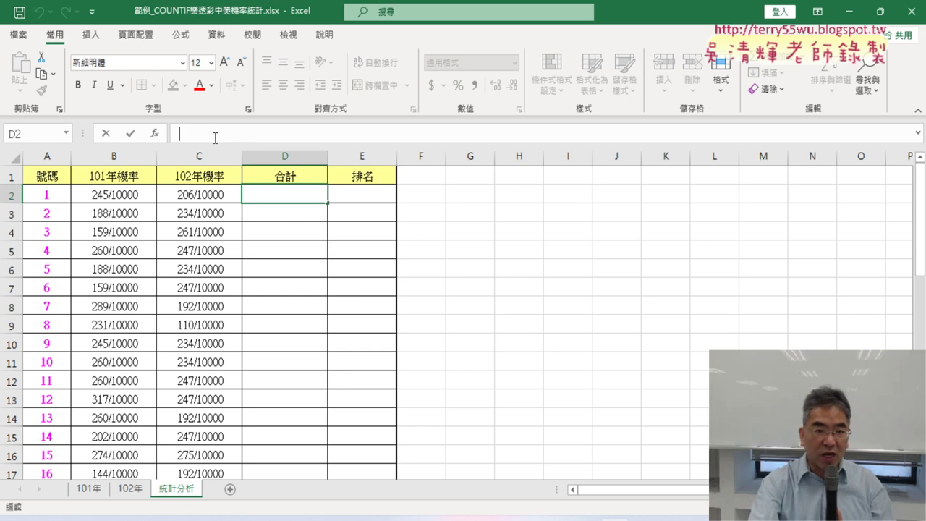
Step: Enter =B2+C2 in D2 and fill it down the 合計 column
text(ㄦ)
key(BackSpace)
text(=)
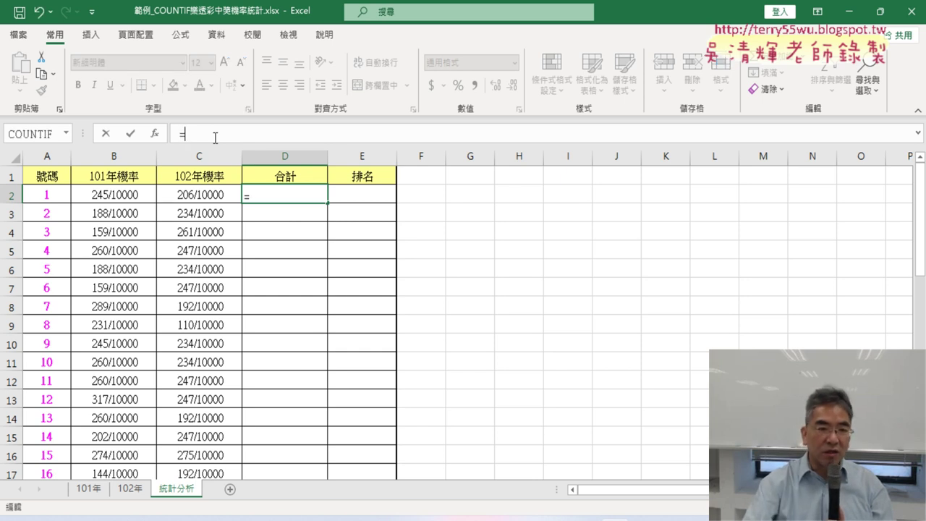
click(136, 197)
text(+)
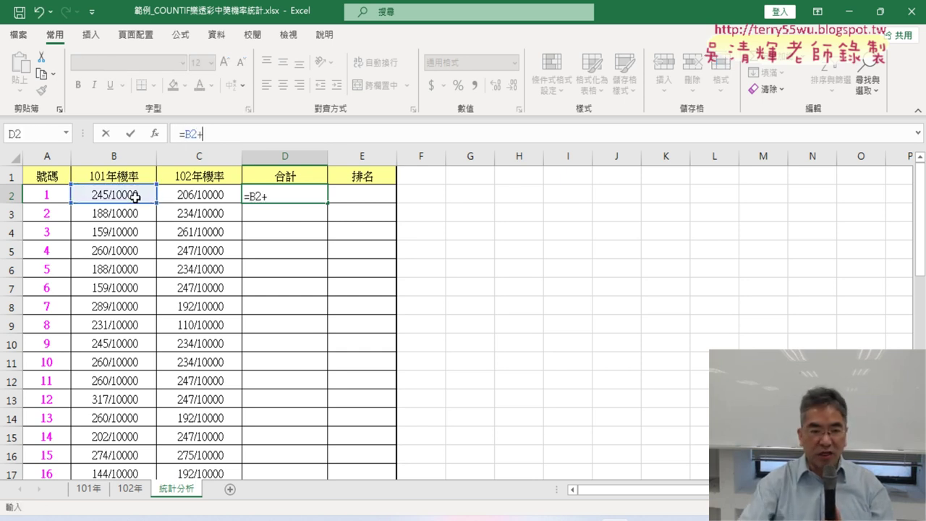
click(194, 194)
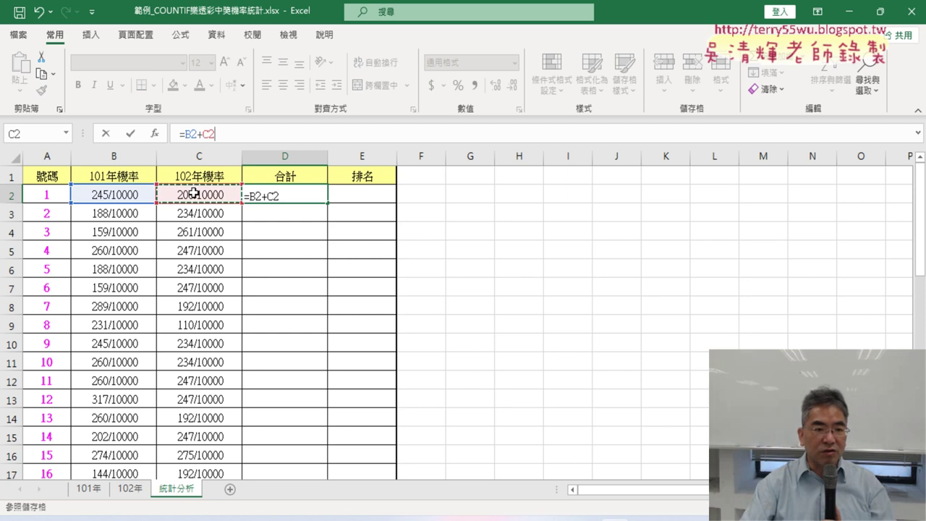
click(128, 132)
double_click(327, 206)
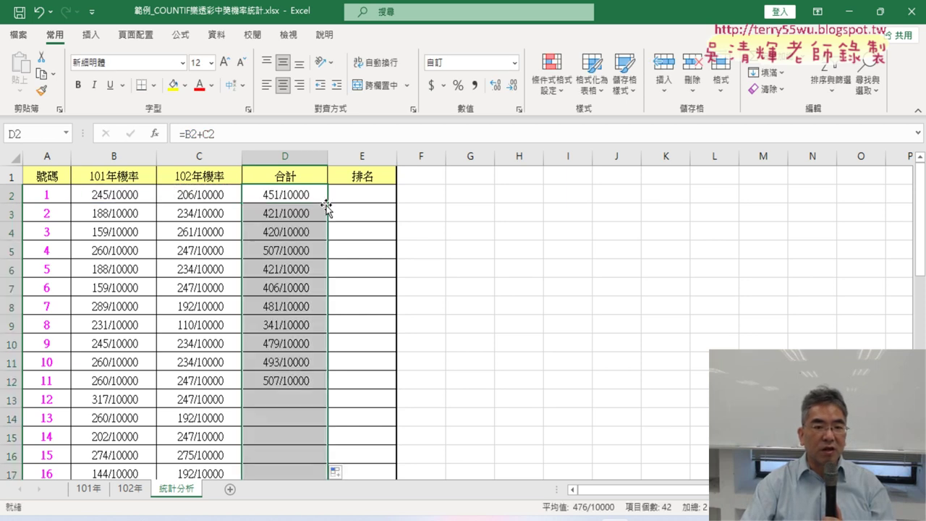
click(380, 195)
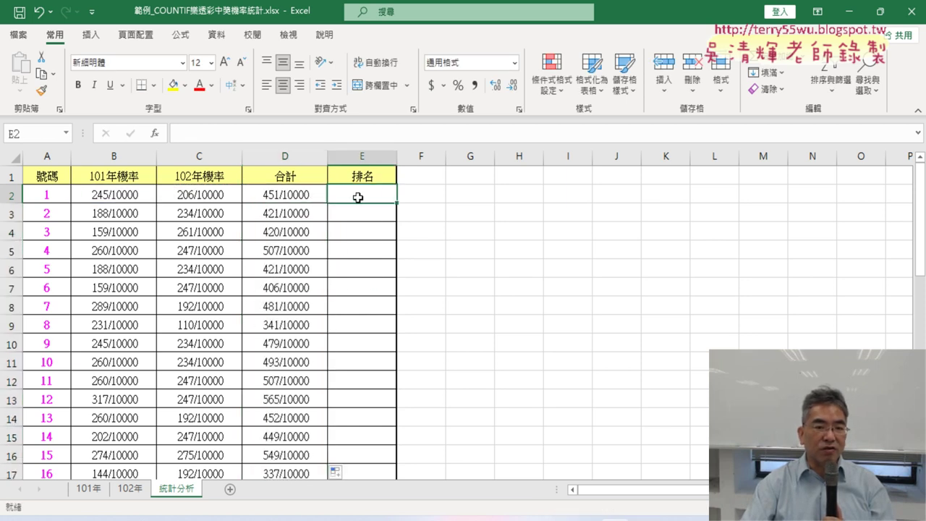
click(288, 155)
Step: In E2, insert the Statistical function RANK.EQ to open its arguments
click(362, 196)
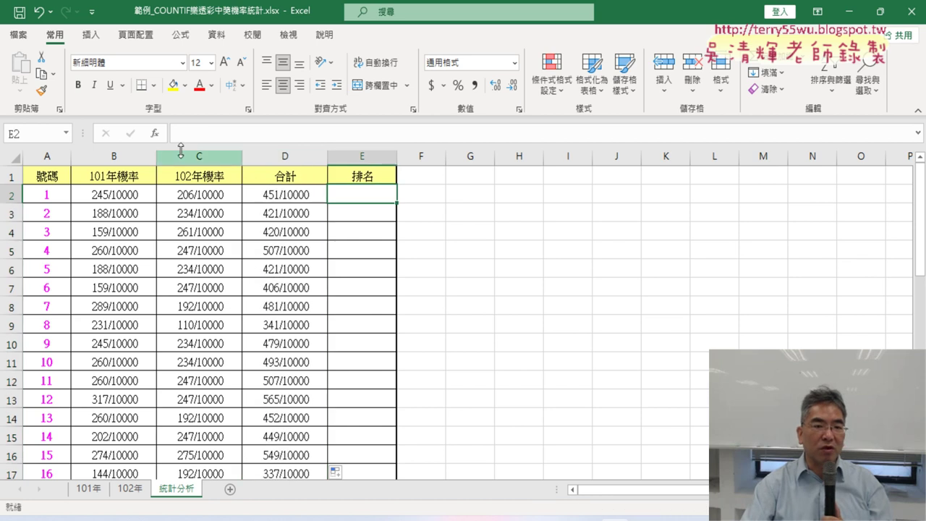
click(154, 133)
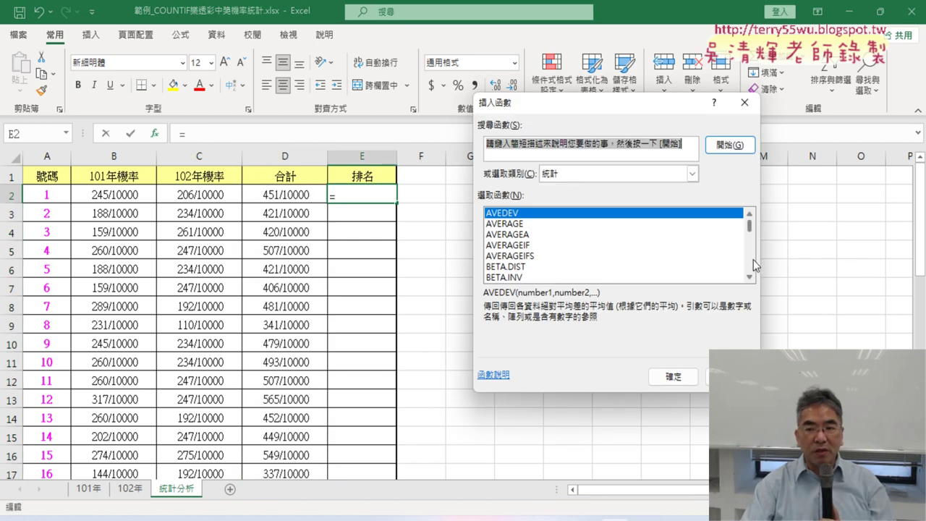
scroll(752, 260, down, 6)
scroll(751, 260, down, 7)
scroll(752, 260, down, 4)
scroll(751, 260, down, 2)
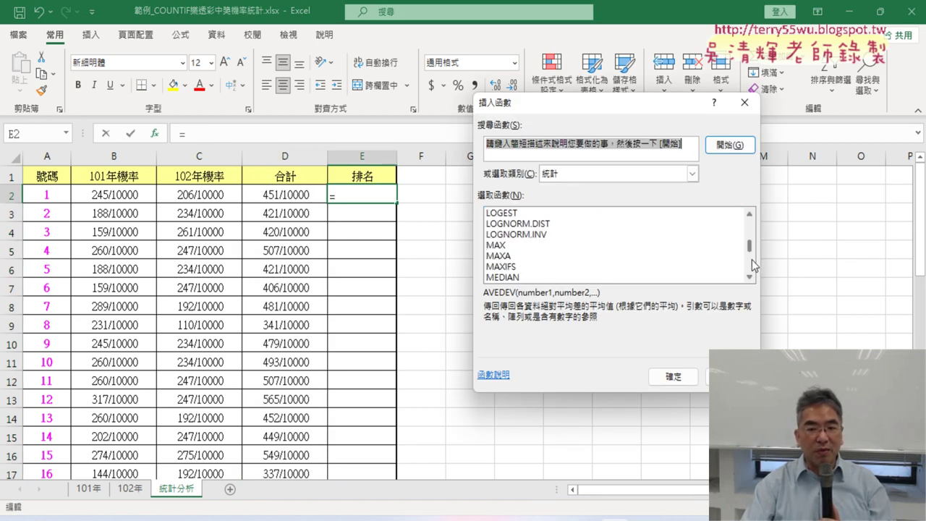
scroll(752, 260, down, 2)
scroll(752, 267, down, 2)
scroll(751, 267, down, 2)
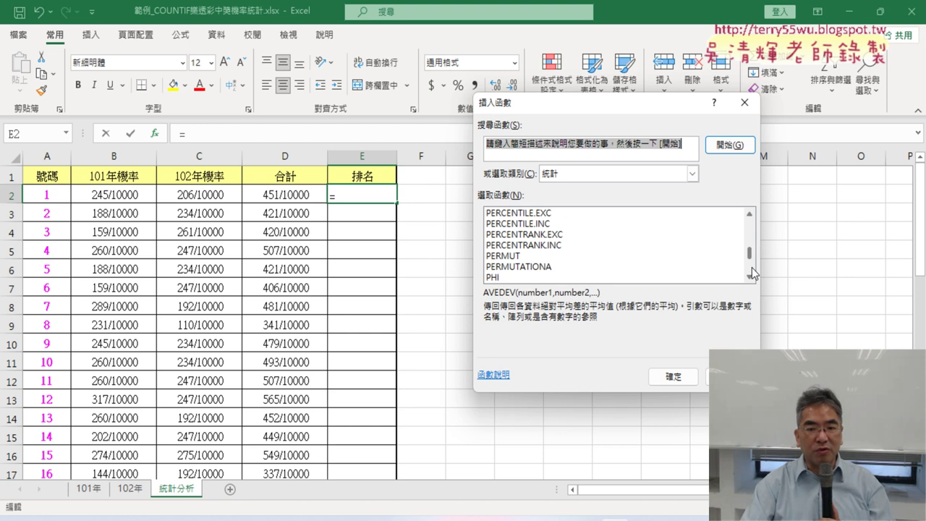
scroll(751, 267, down, 2)
click(531, 279)
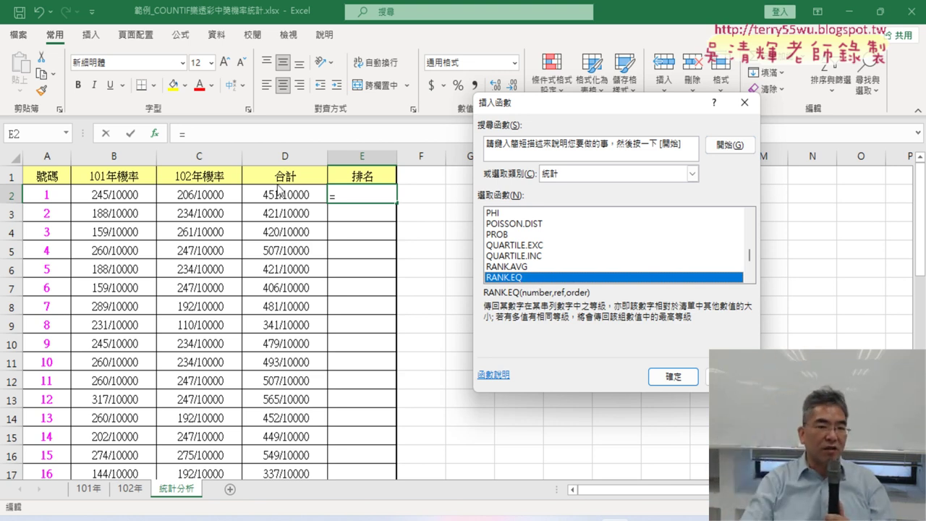
click(675, 376)
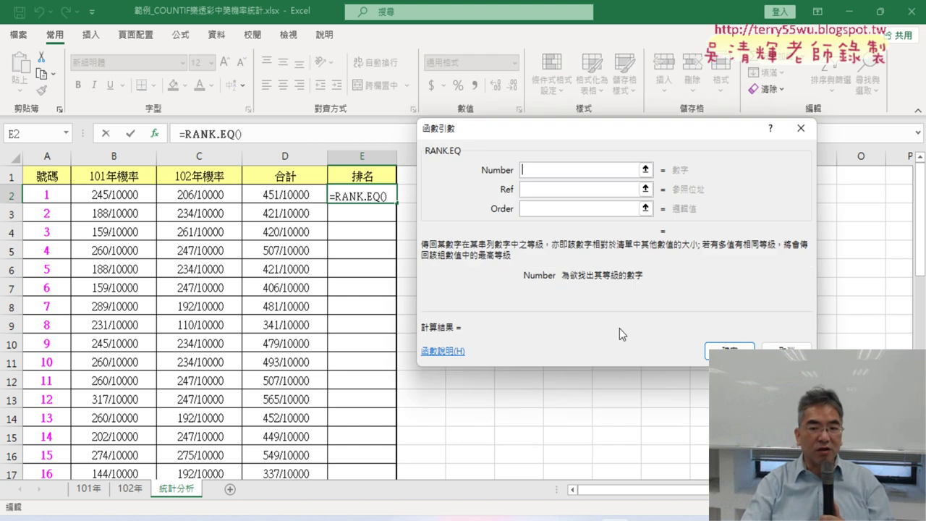
Step: Set RANK.EQ's Number to D2 and Ref to D$2:D$43, giving rank 26
click(531, 210)
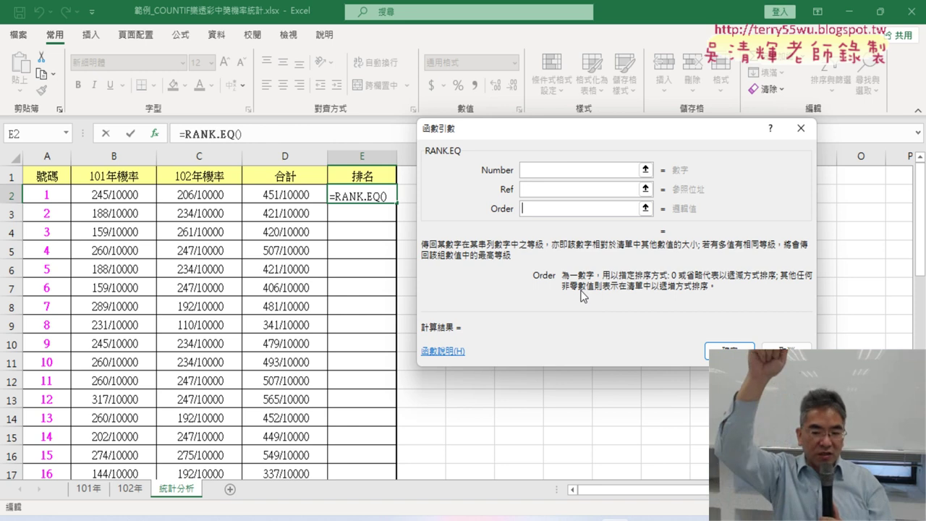
click(529, 170)
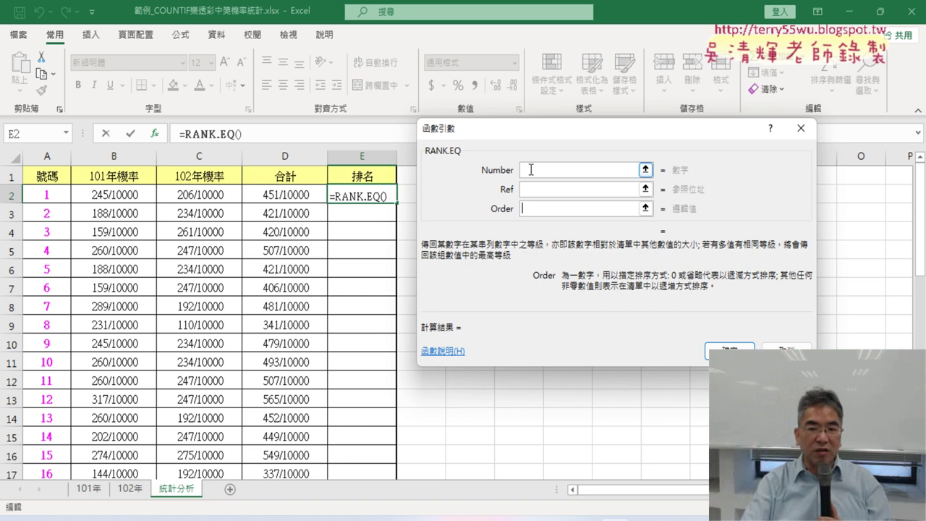
click(299, 193)
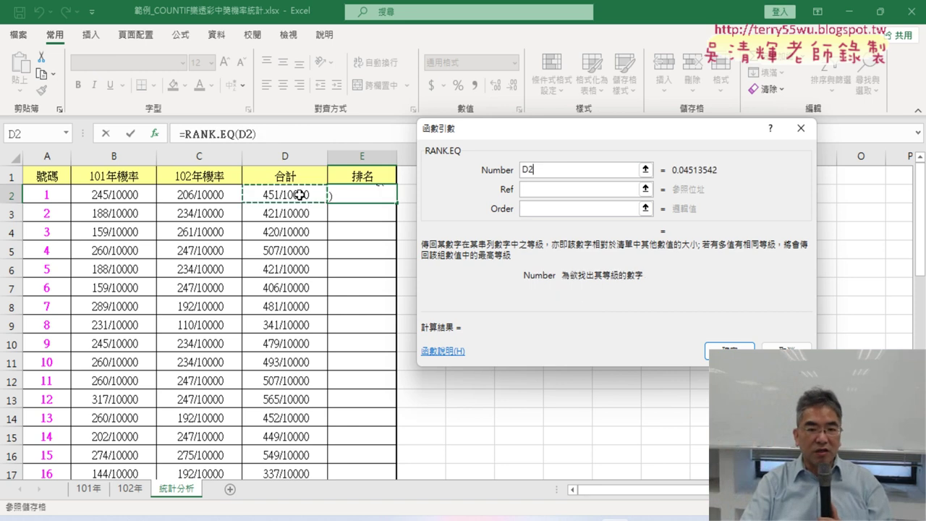
click(539, 189)
click(287, 193)
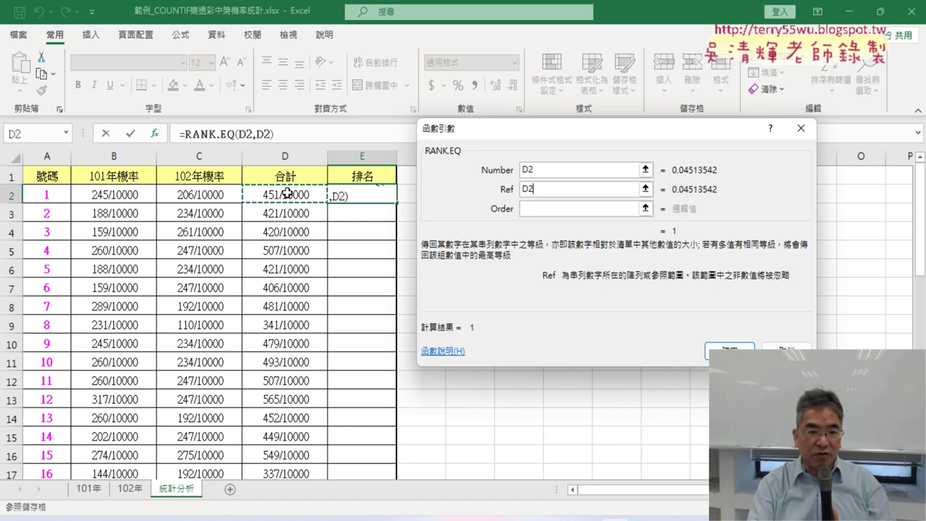
key(ctrl+shift+Down)
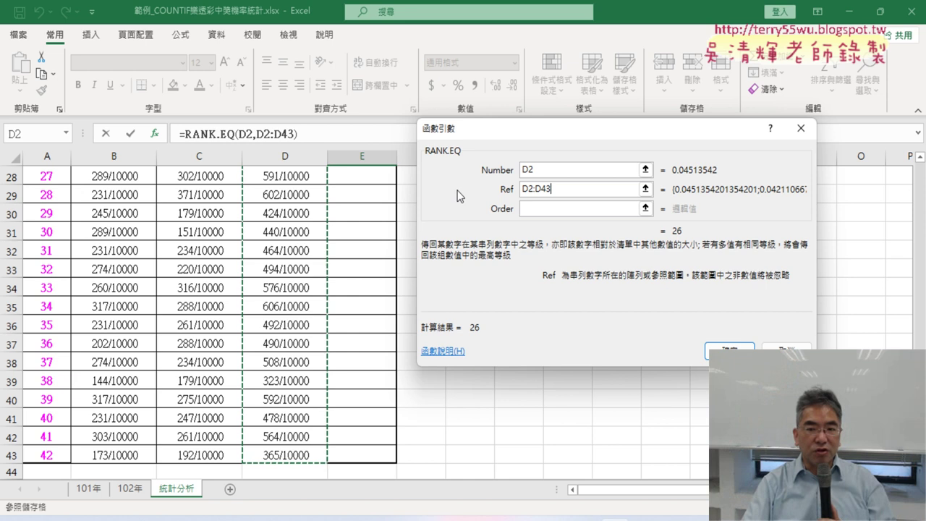
click(528, 188)
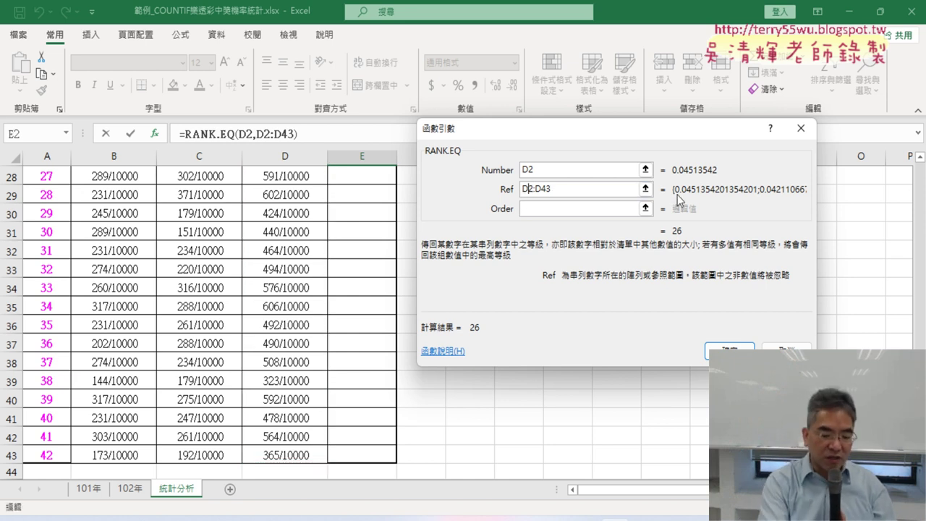
text($)
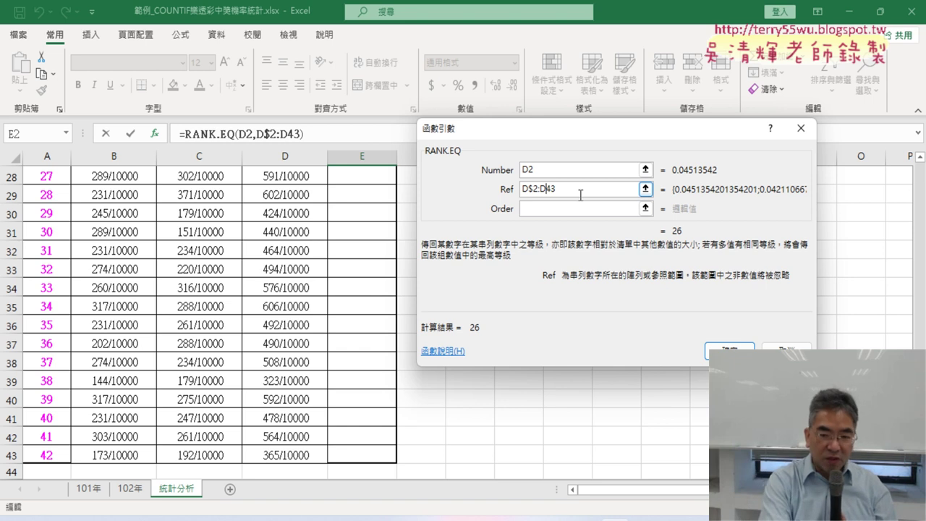
key(Right)
key(Right)
key(Right)
text($)
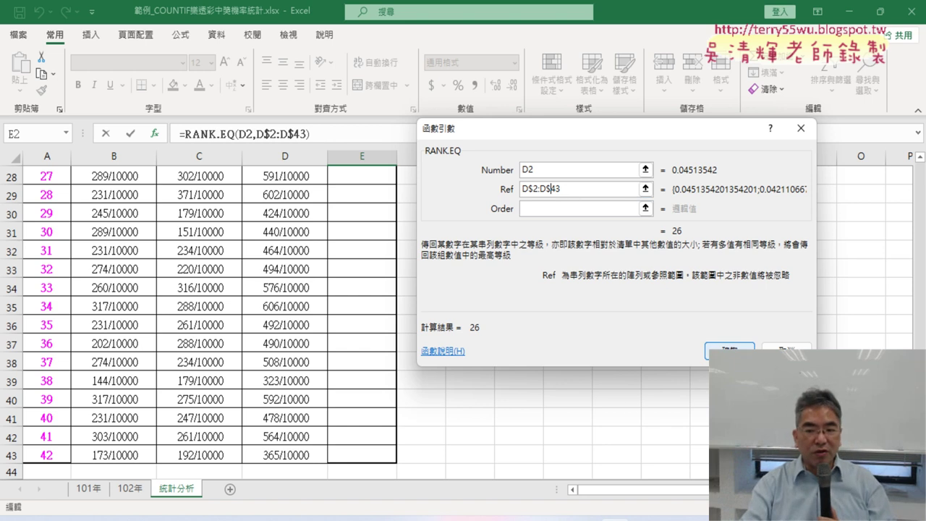
click(729, 352)
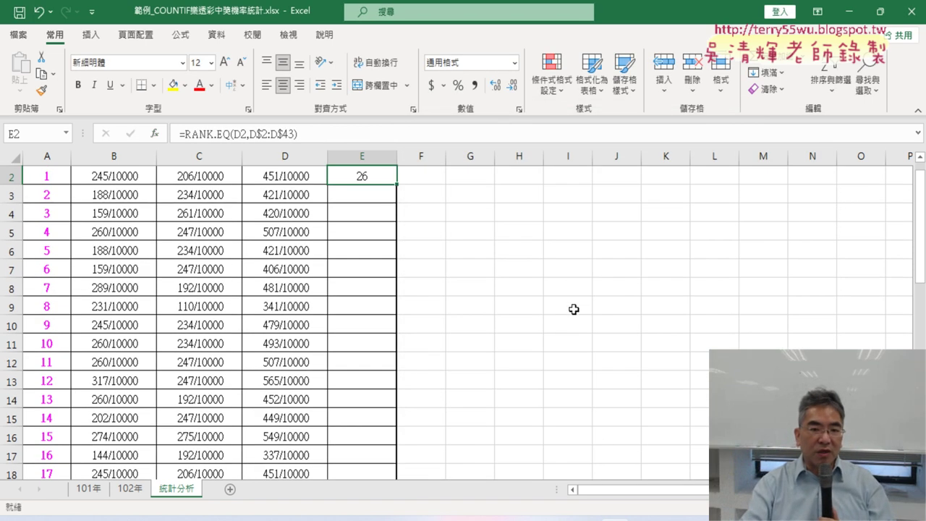
Step: Fill the RANK.EQ formula down column E and check the formulas in E2–E5
double_click(397, 183)
click(371, 180)
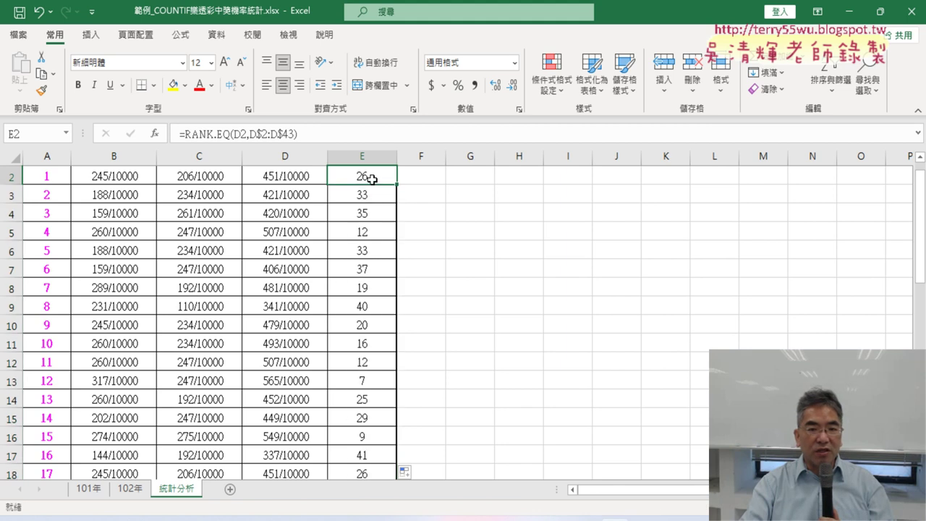
click(370, 193)
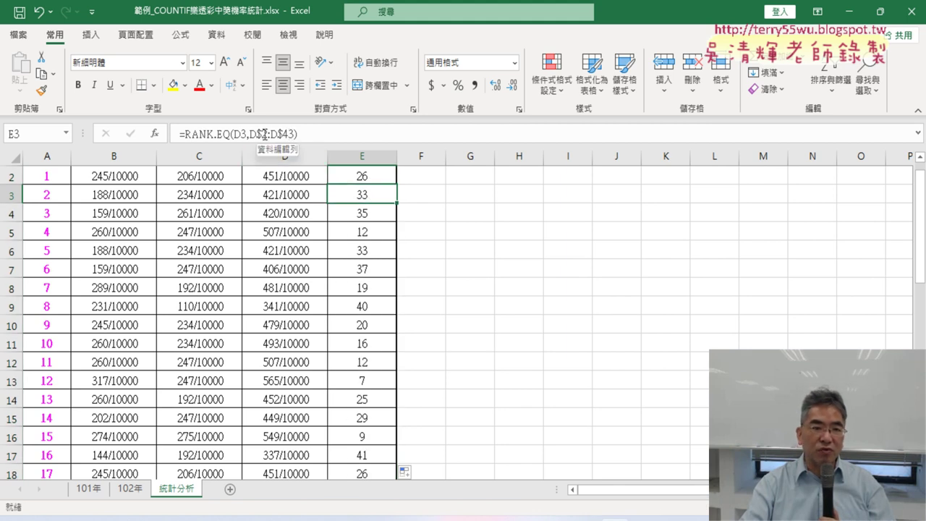
click(365, 213)
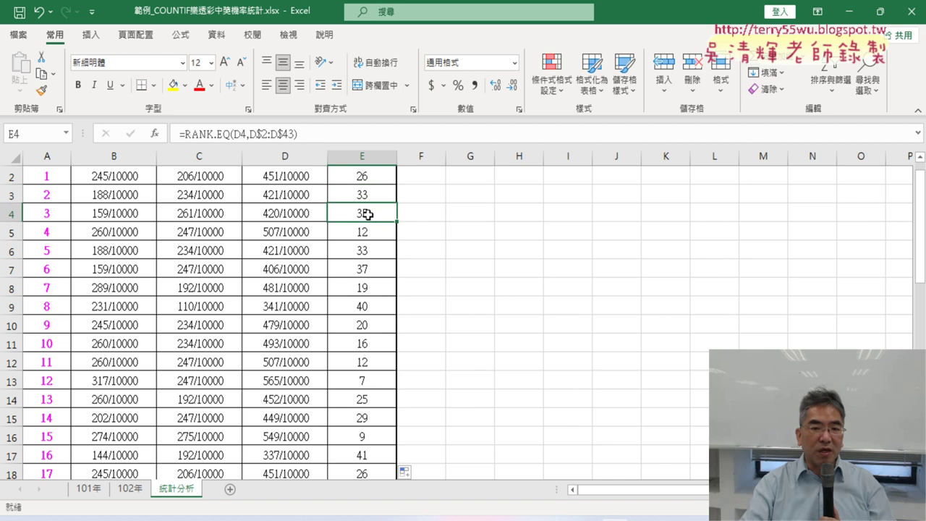
click(369, 233)
click(373, 195)
scroll(323, 192, up, 1)
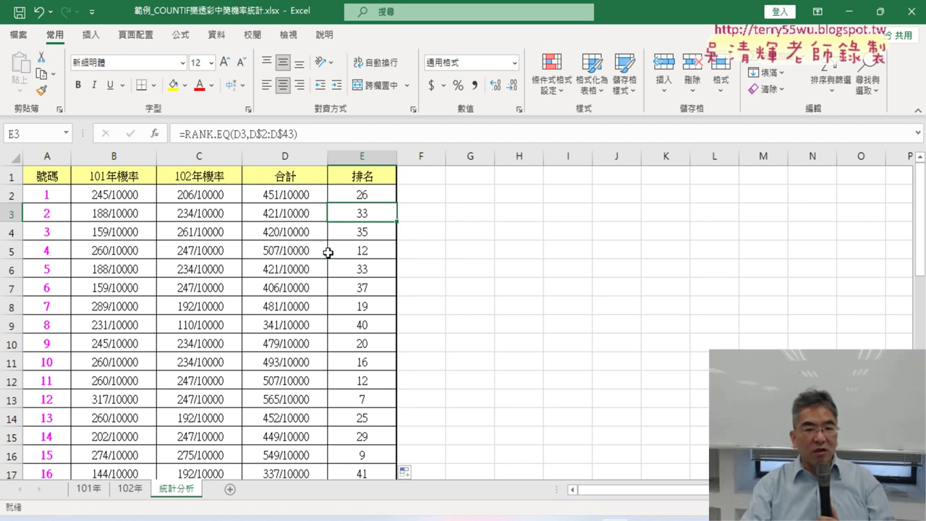
click(106, 194)
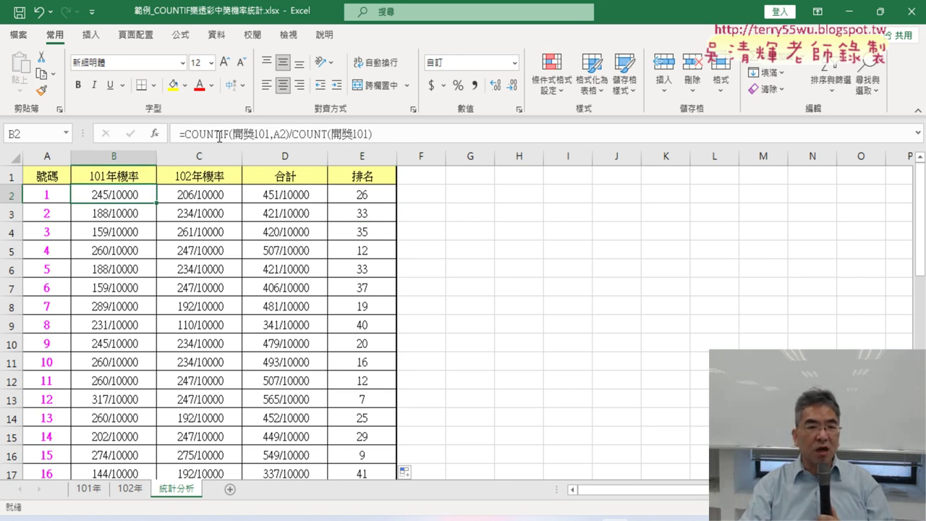
click(208, 195)
click(285, 199)
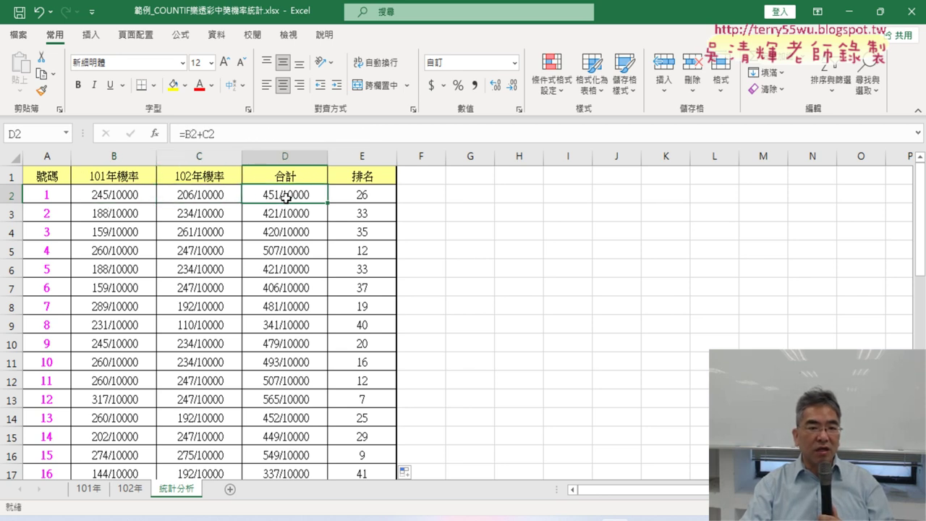
click(359, 198)
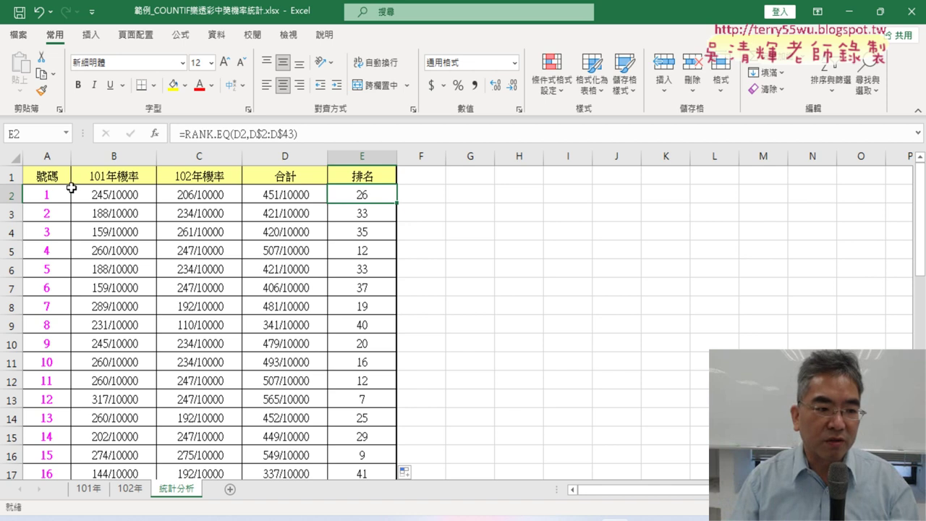
scroll(47, 212, down, 1)
scroll(65, 217, up, 1)
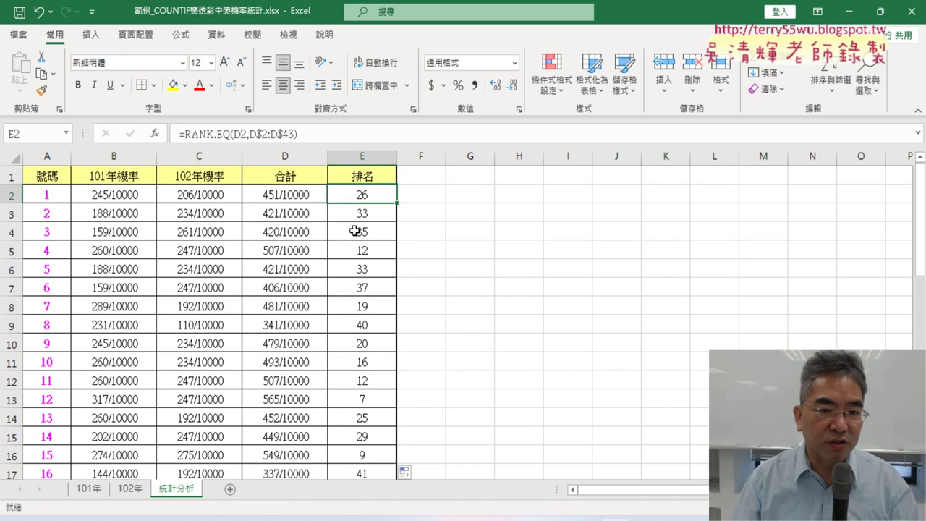
click(368, 156)
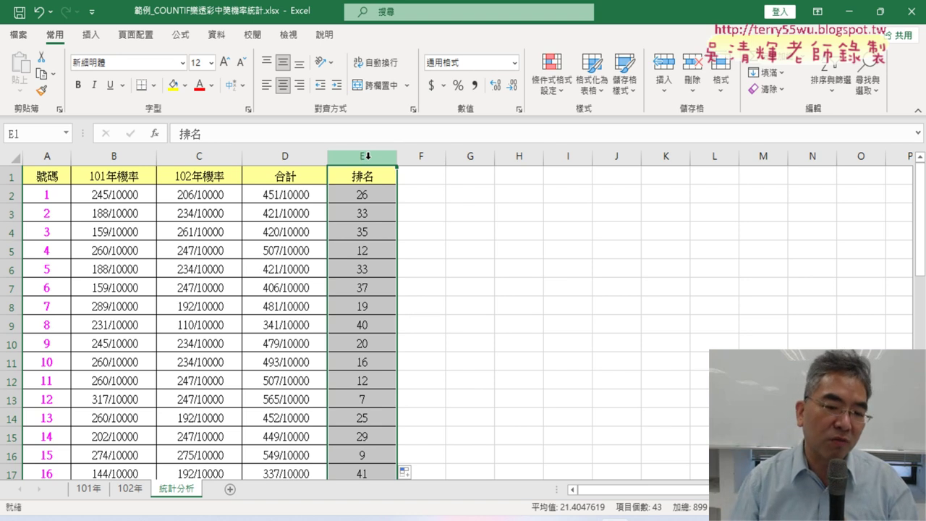
Step: Fill number 12's cell A13 yellow, since its rank is 7
scroll(360, 332, down, 1)
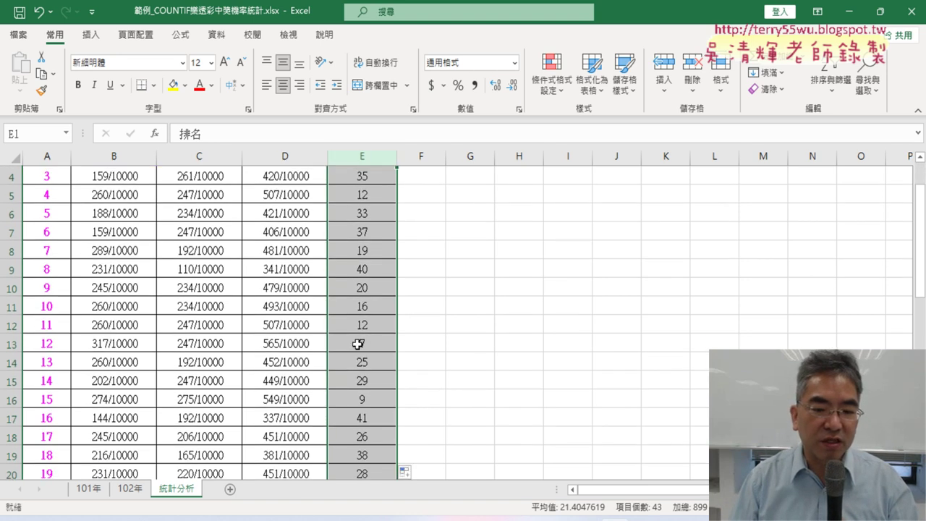
click(361, 344)
click(35, 344)
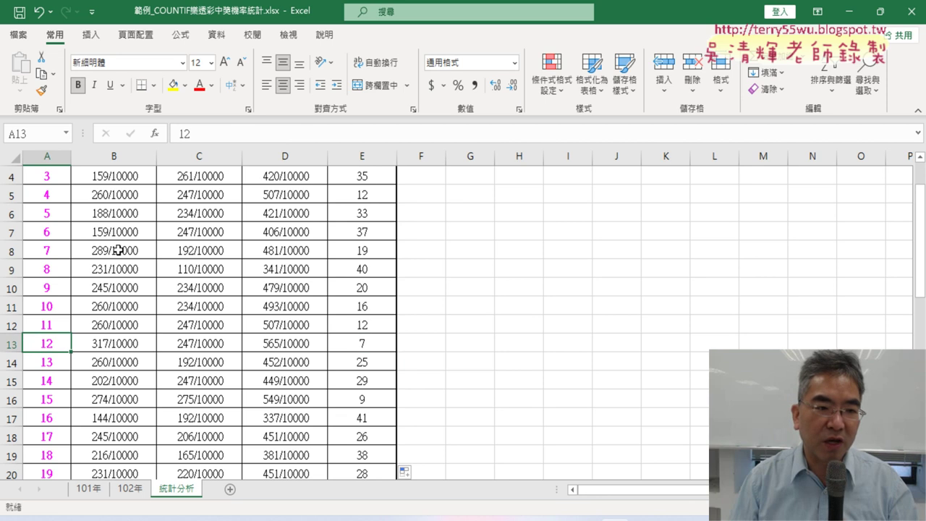
click(174, 85)
Step: Try filling number 21 (rank 2) in A22 yellow, then undo that fill
scroll(239, 211, down, 3)
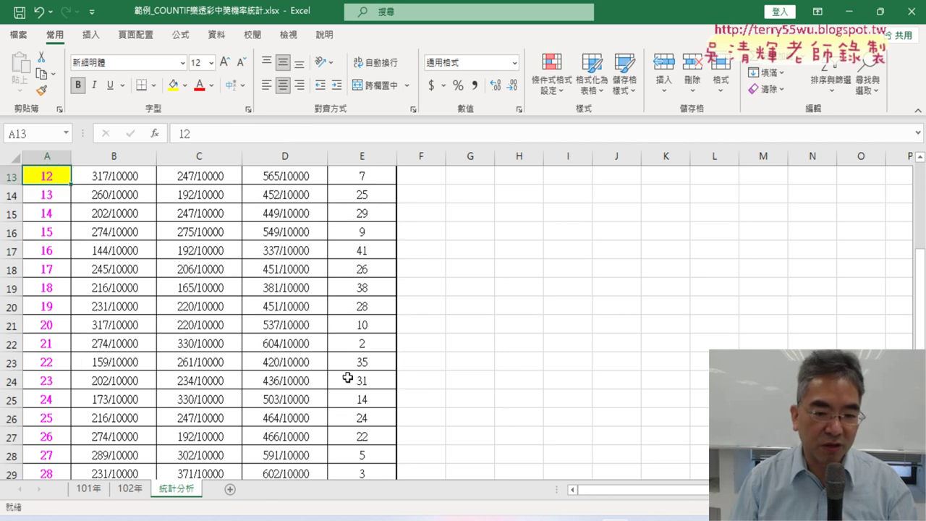
click(363, 345)
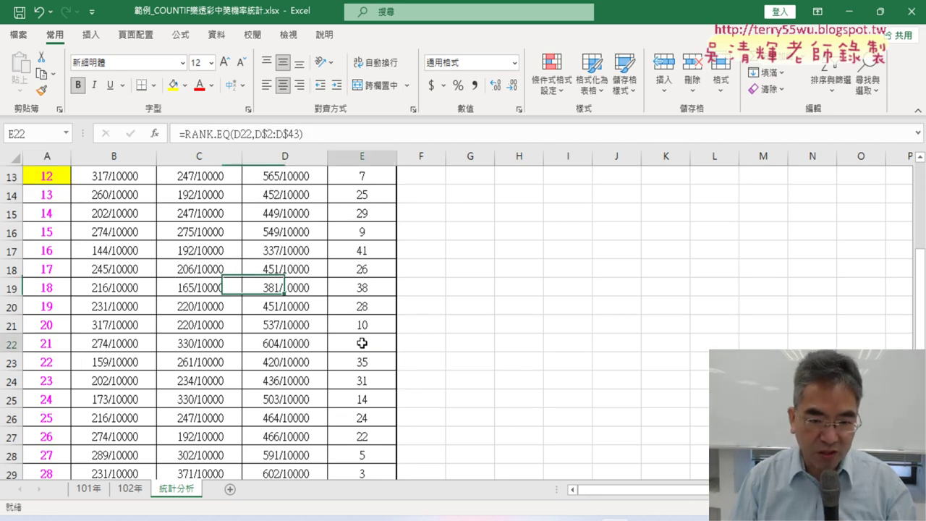
click(40, 344)
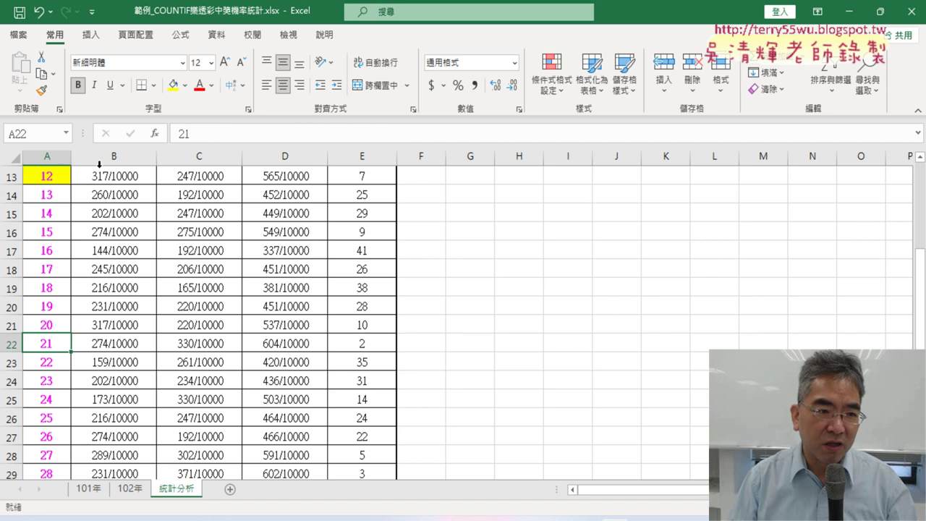
click(172, 86)
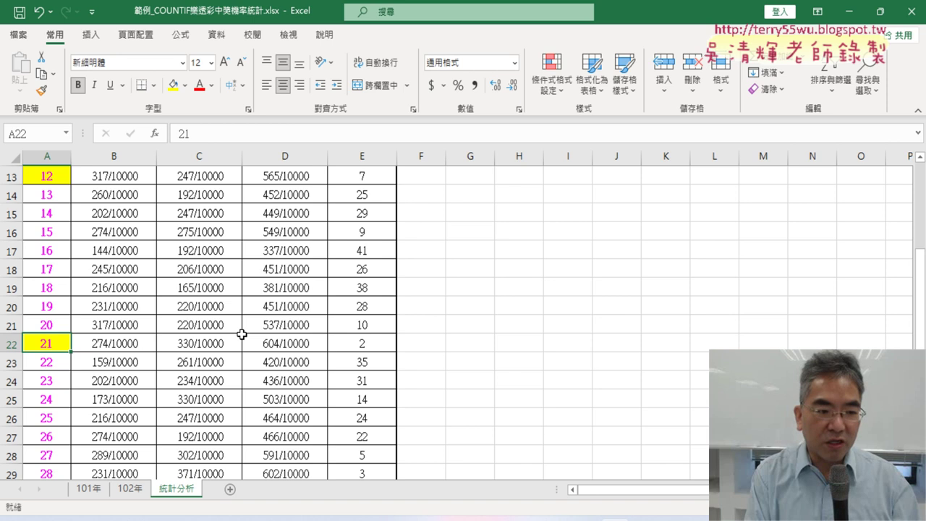
key(ctrl+z)
key(ctrl+z)
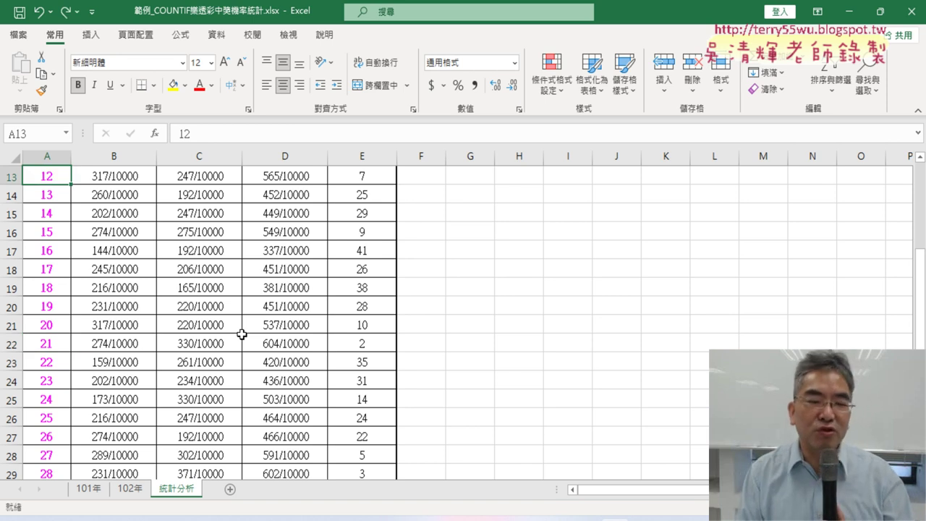
Step: Return to the top of the sheet and bring up the Home tab's Conditional Formatting menu
scroll(241, 334, up, 3)
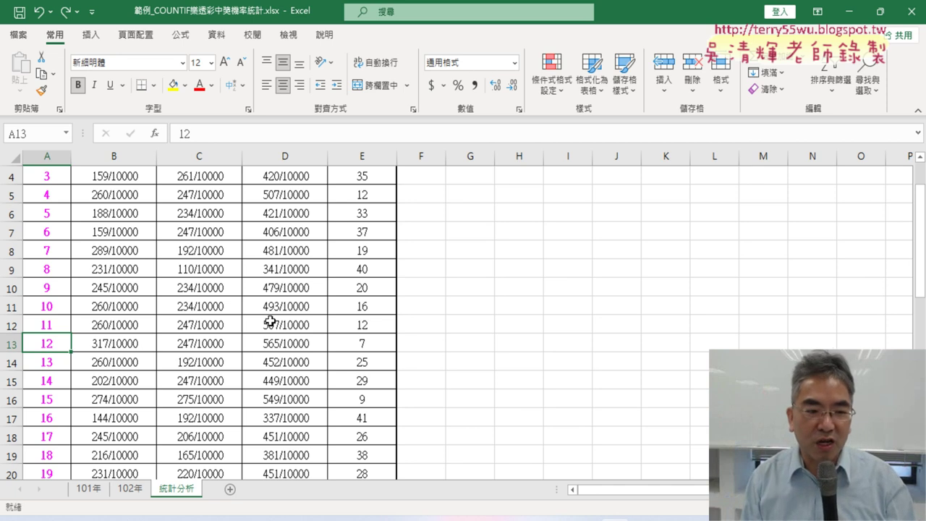
scroll(270, 321, up, 1)
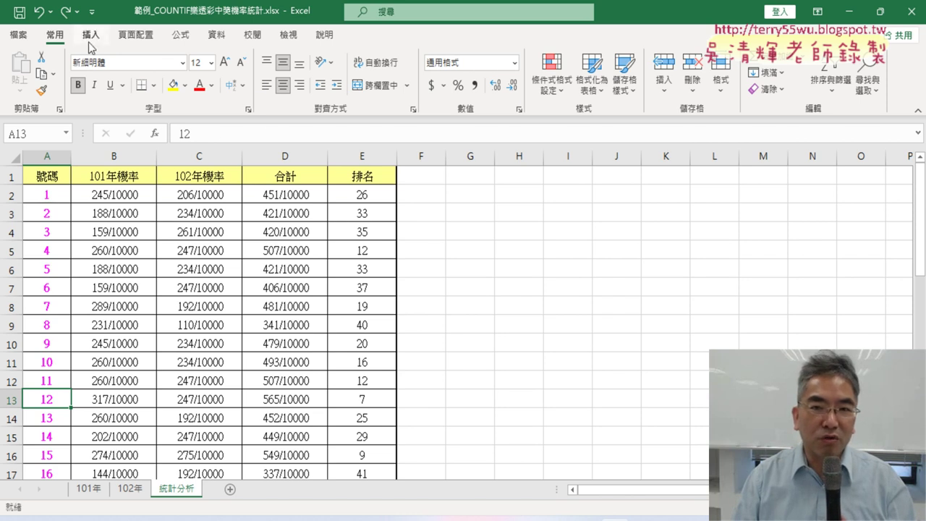
click(555, 94)
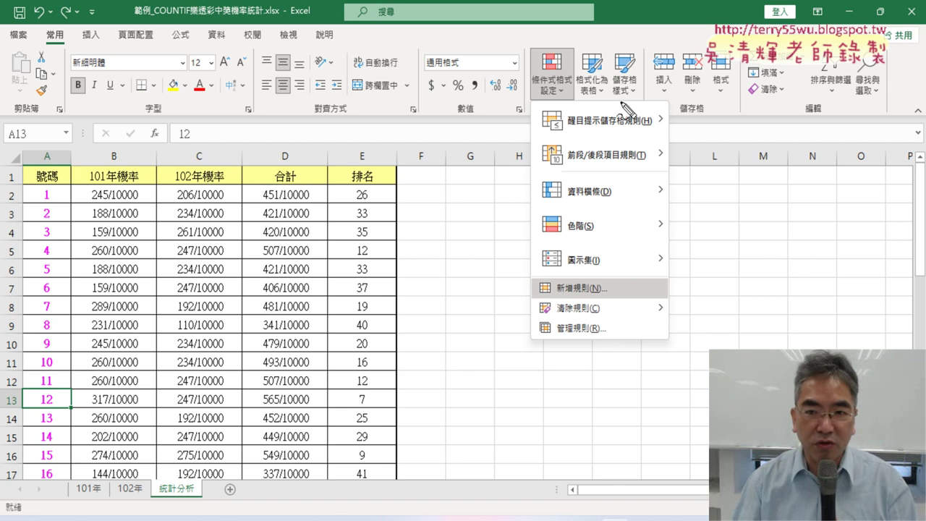
Step: Point out the menu and column A's numbers, then dismiss the Conditional Formatting menu
drag(562, 100, 579, 94)
drag(559, 296, 601, 295)
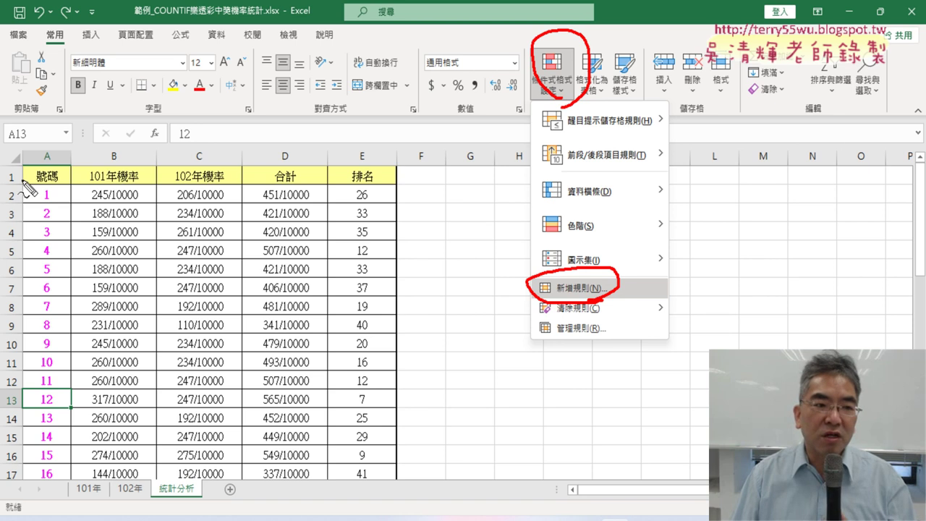
drag(40, 181, 16, 282)
drag(42, 184, 71, 287)
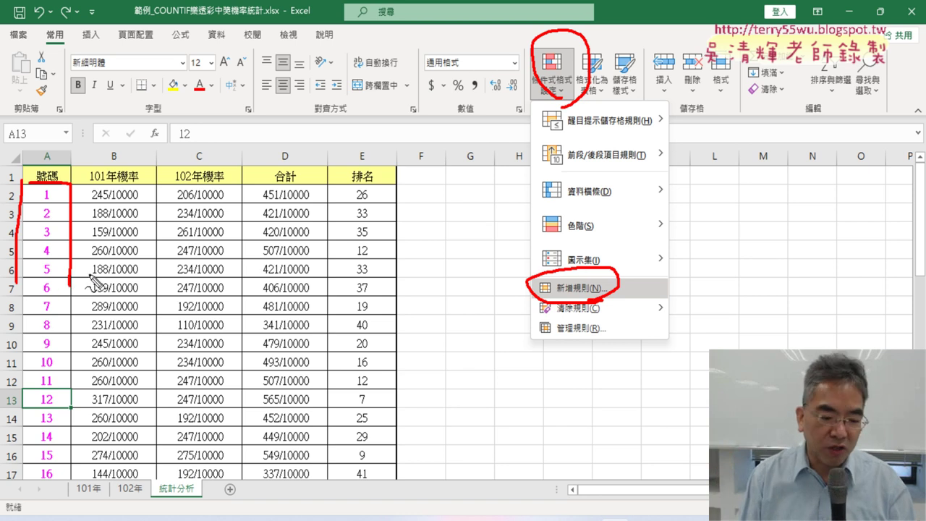
key(Escape)
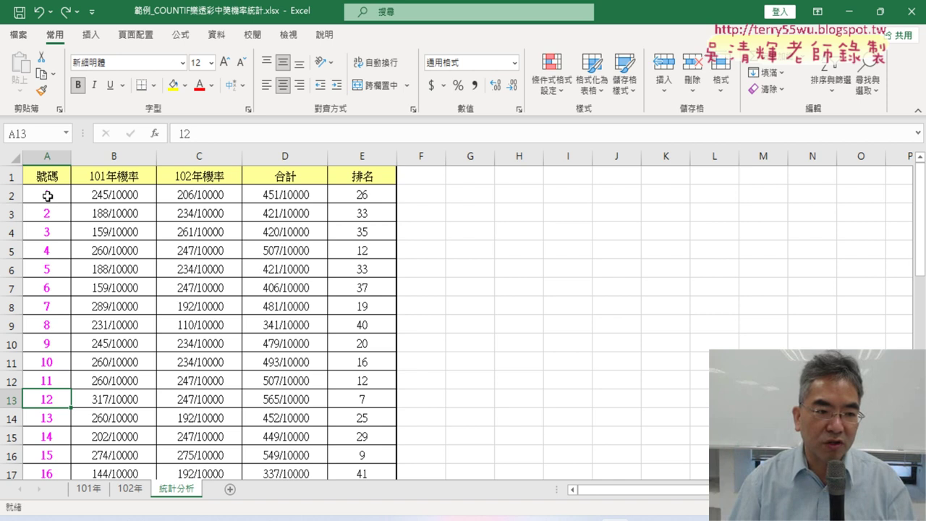
Step: Select the numbers A2:A43 in column A
click(44, 194)
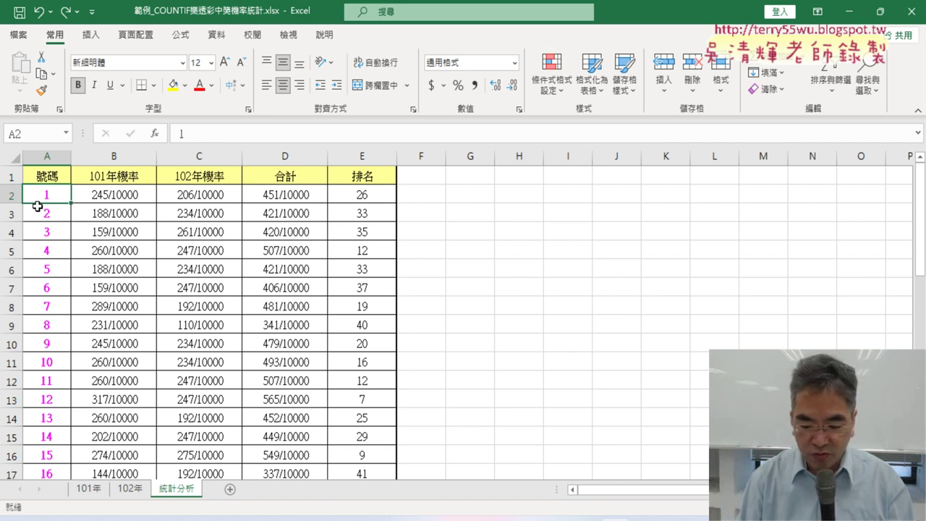
key(ctrl+shift+Down)
key(ctrl+BackSpace)
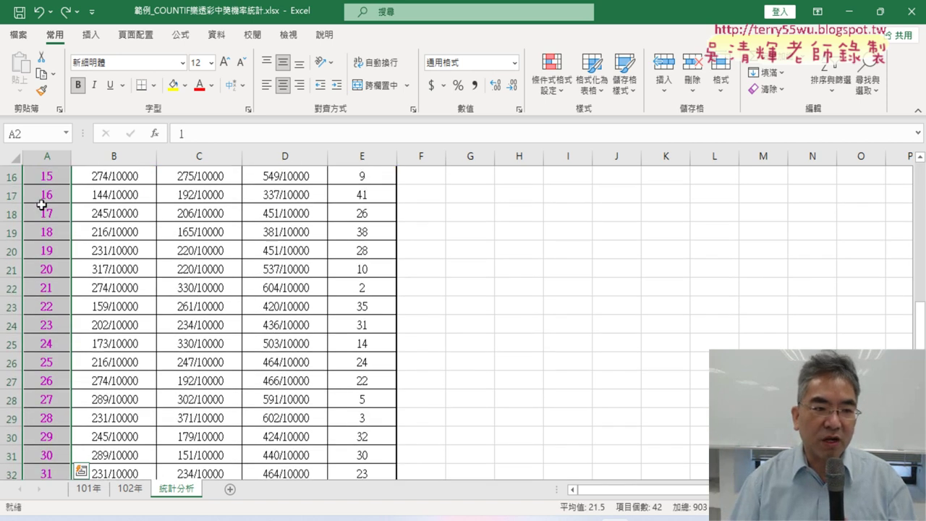
scroll(42, 205, up, 1)
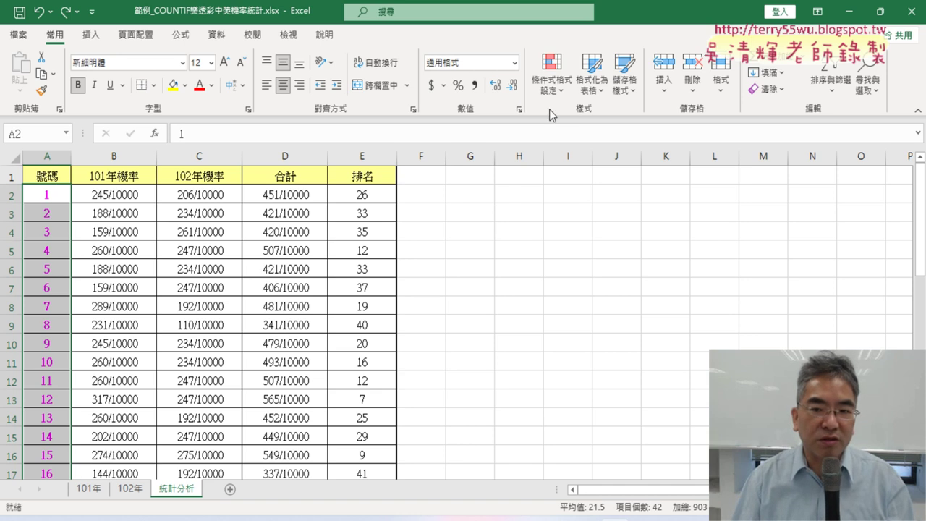
Step: Create a New Rule of type 'Use a formula to determine which cells to format', moving the dialog aside
click(550, 89)
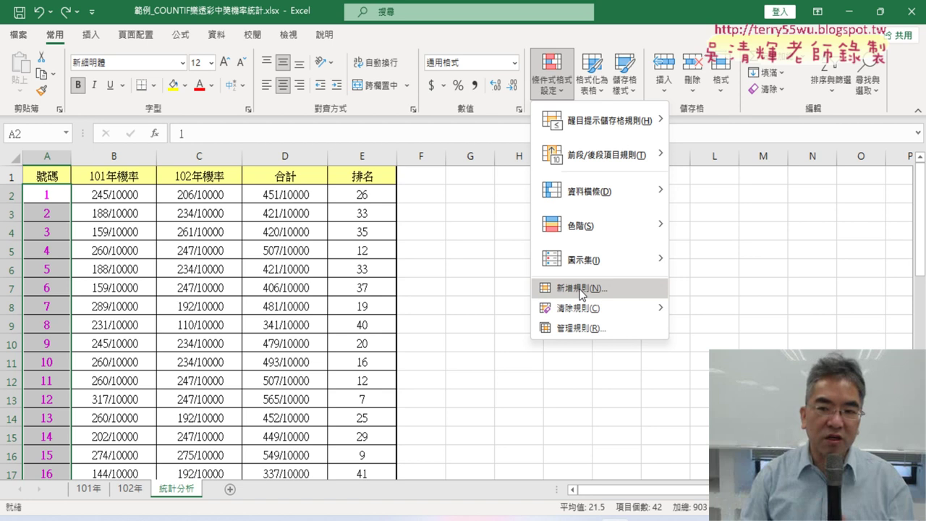
click(582, 288)
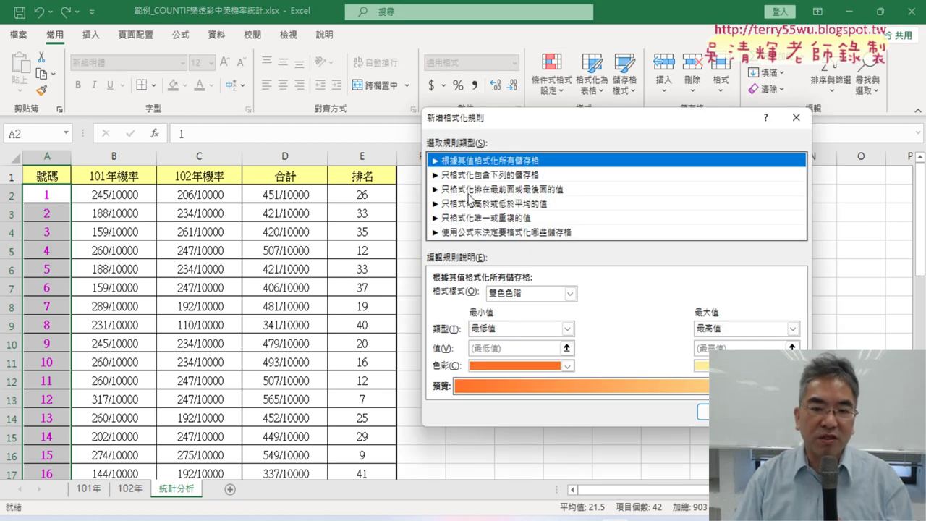
click(507, 232)
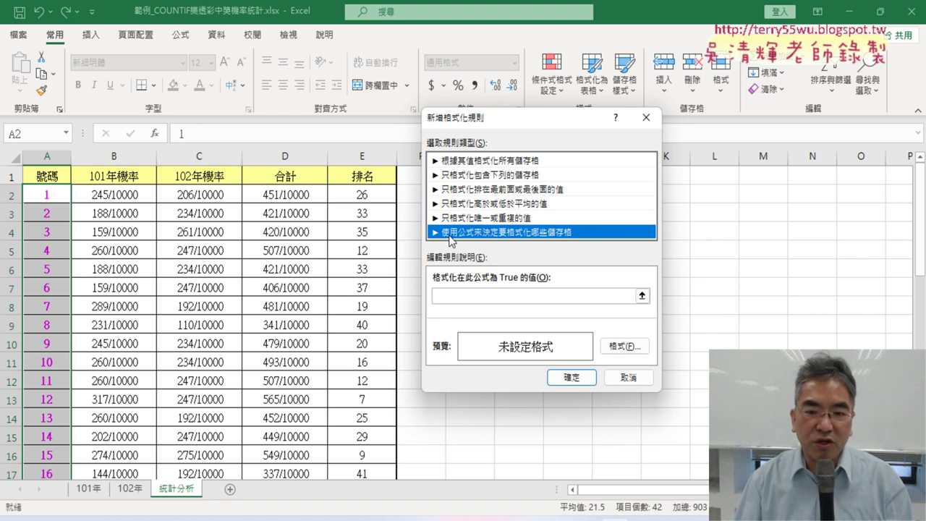
click(477, 295)
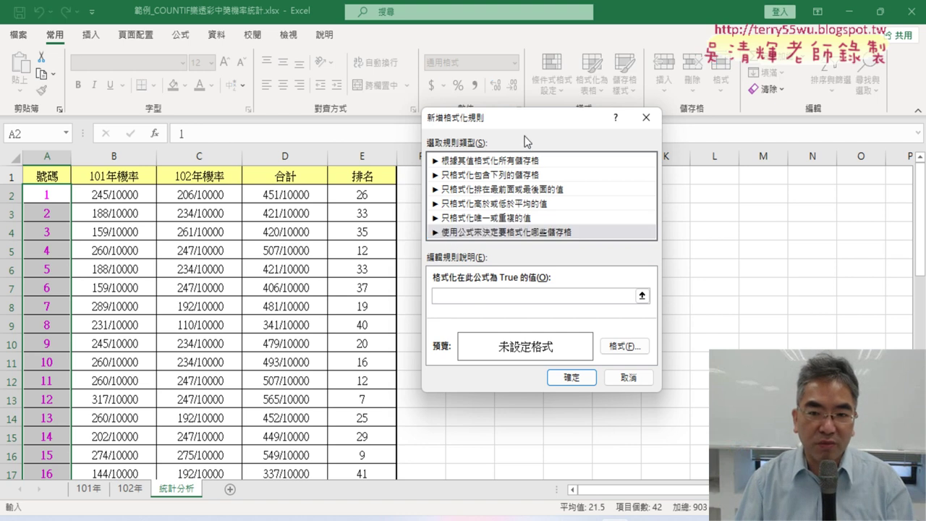
mouse_move(525, 125)
mouse_down()
mouse_move(555, 119)
mouse_move(589, 129)
mouse_up()
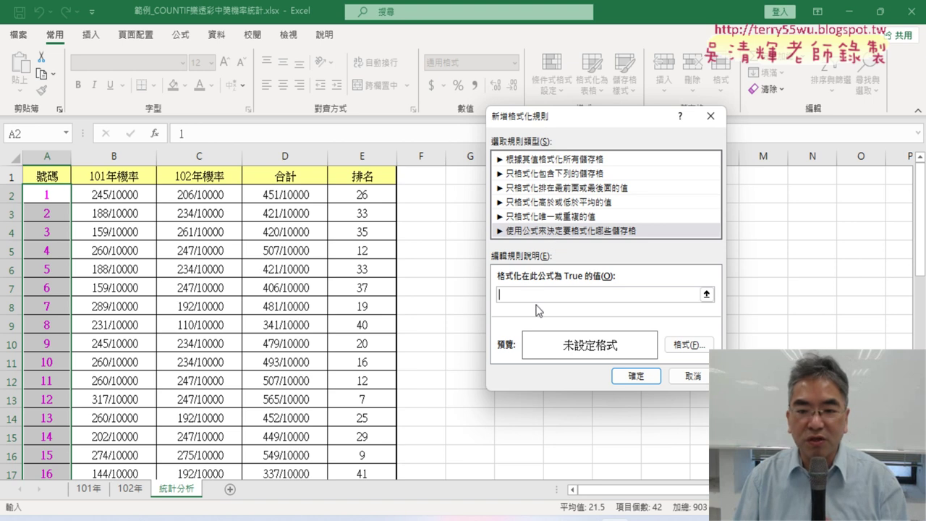
Step: Enter =E2<=7 as the rule's formula condition
click(531, 296)
text(=)
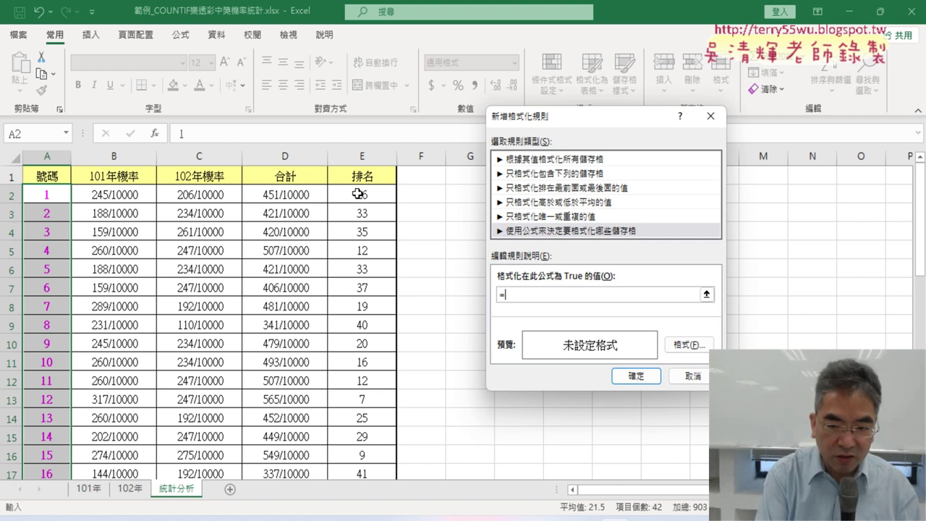
text(E2)
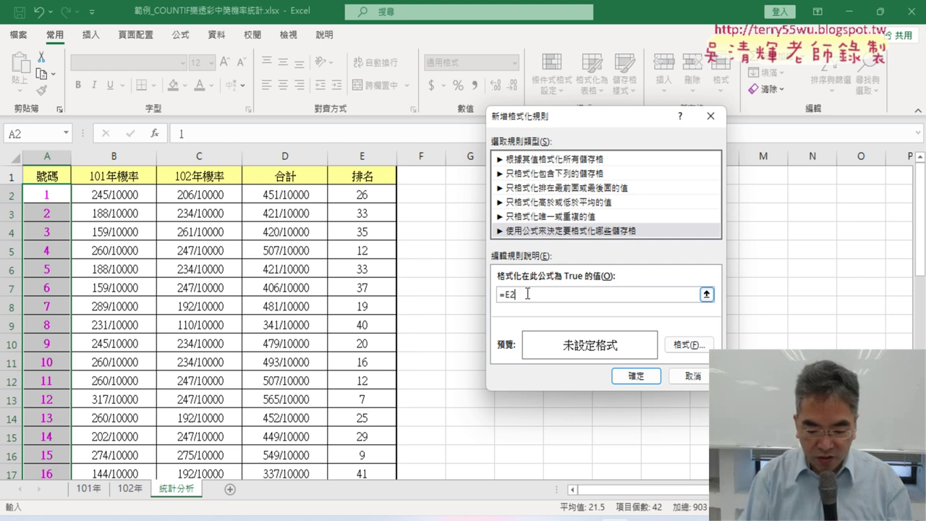
text(<)
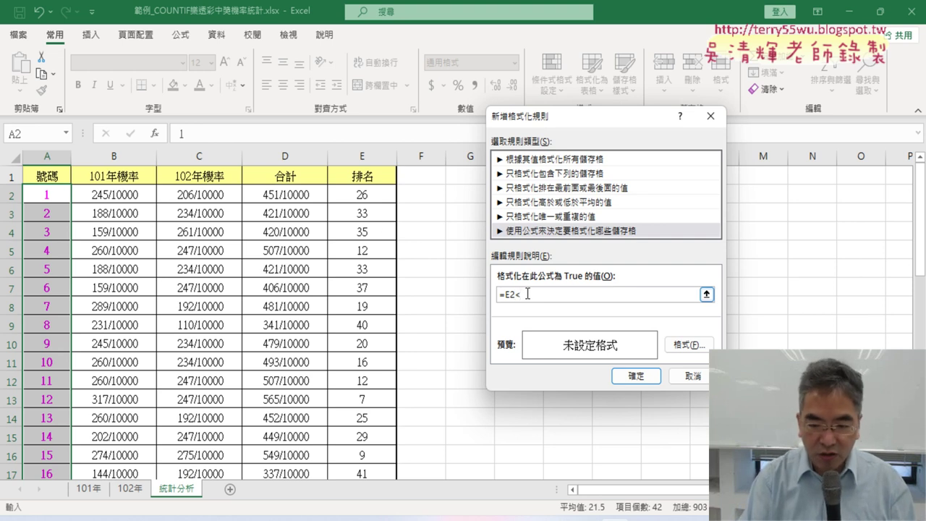
text(=7)
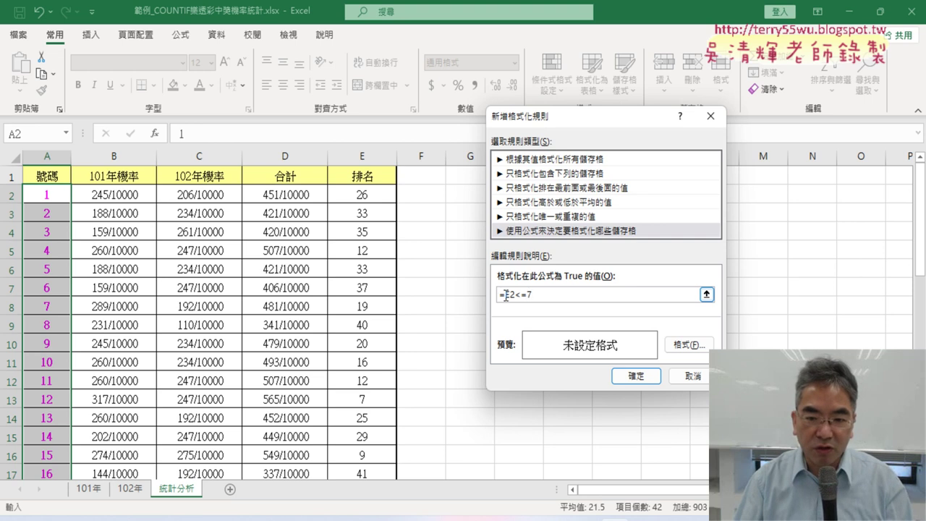
drag(505, 295, 538, 292)
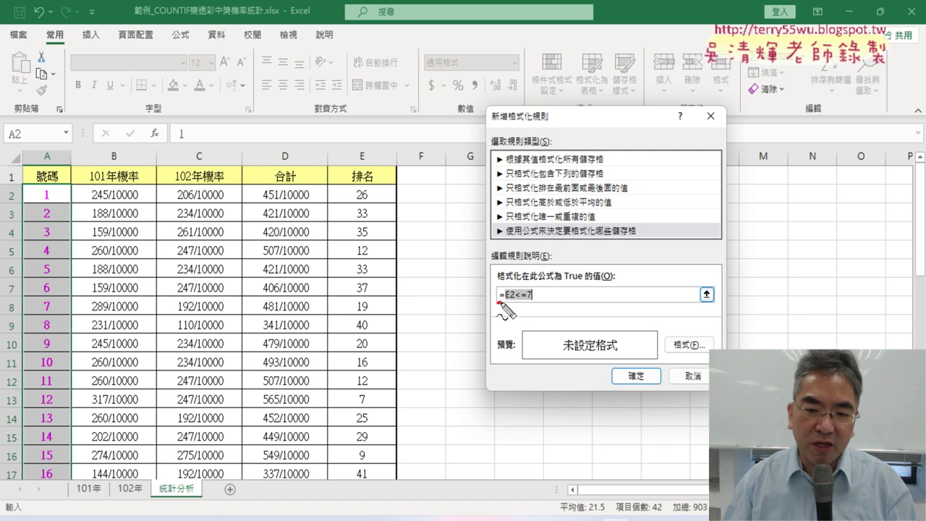
drag(498, 304, 536, 304)
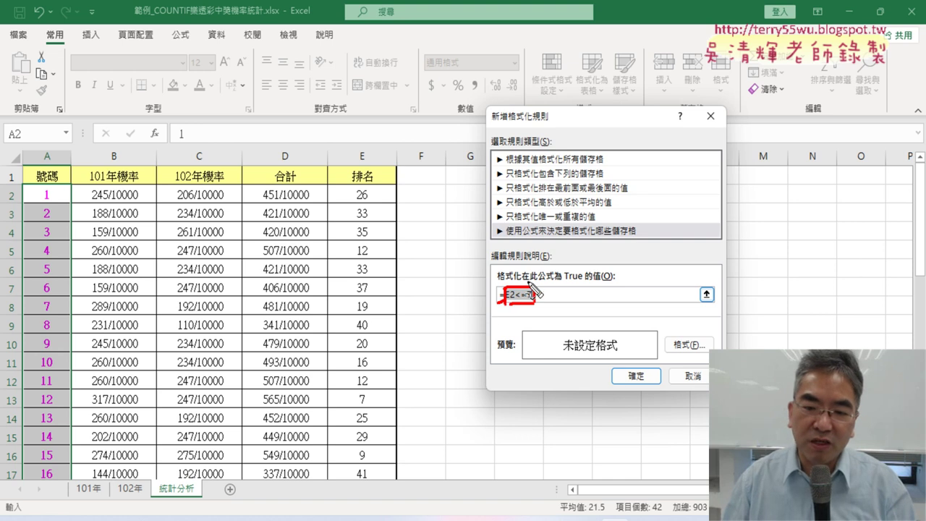
mouse_move(505, 284)
mouse_down()
mouse_move(470, 289)
mouse_move(463, 281)
mouse_up()
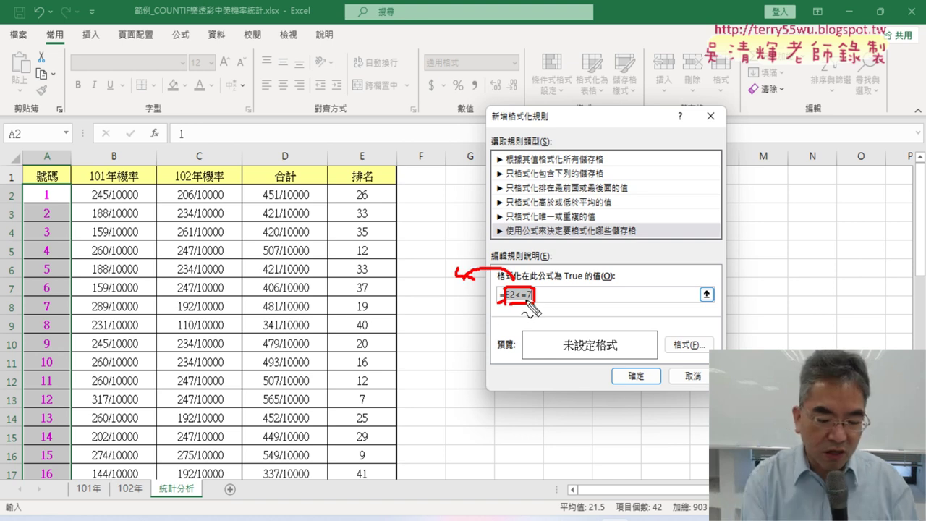
key(Escape)
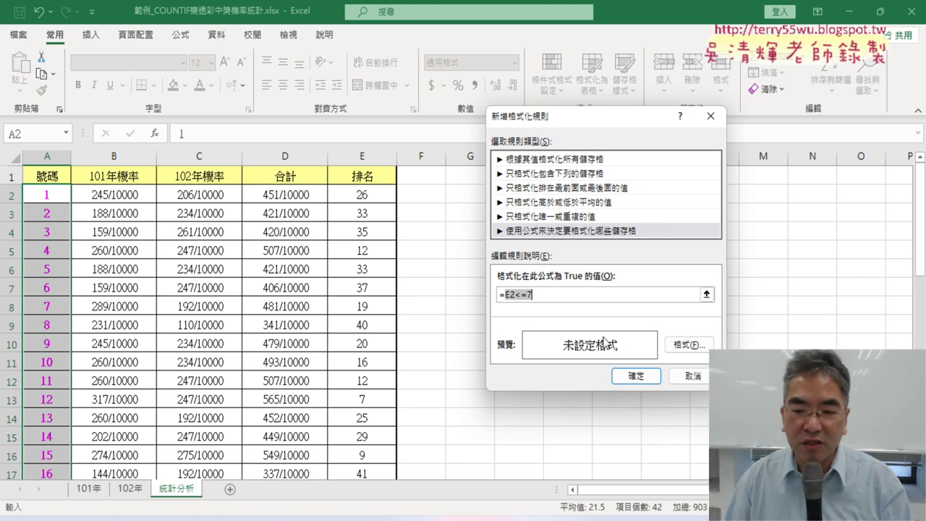
Step: Set the rule's format to a yellow background fill and confirm it
click(692, 346)
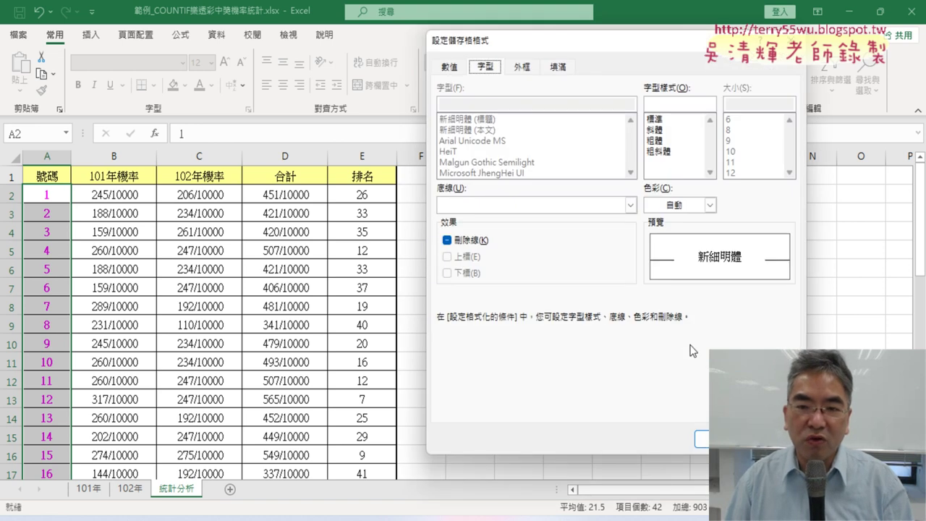
click(563, 72)
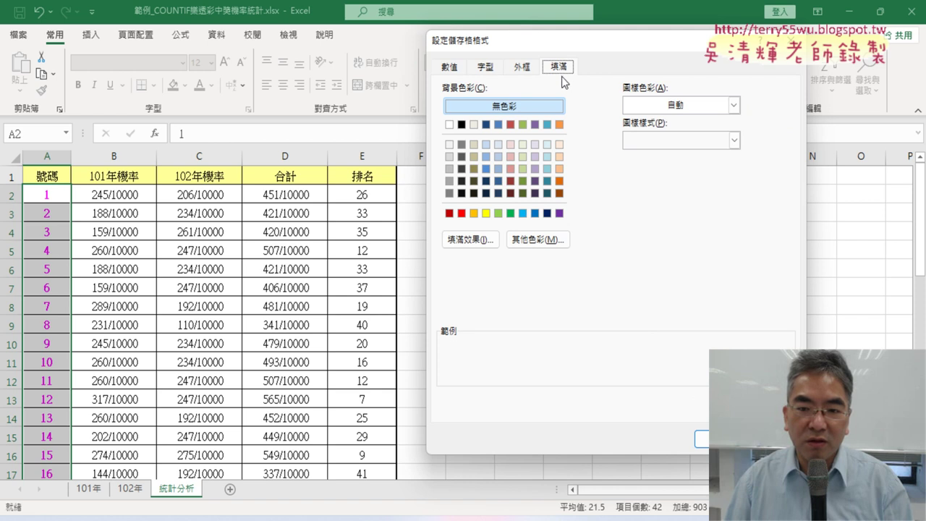
click(486, 213)
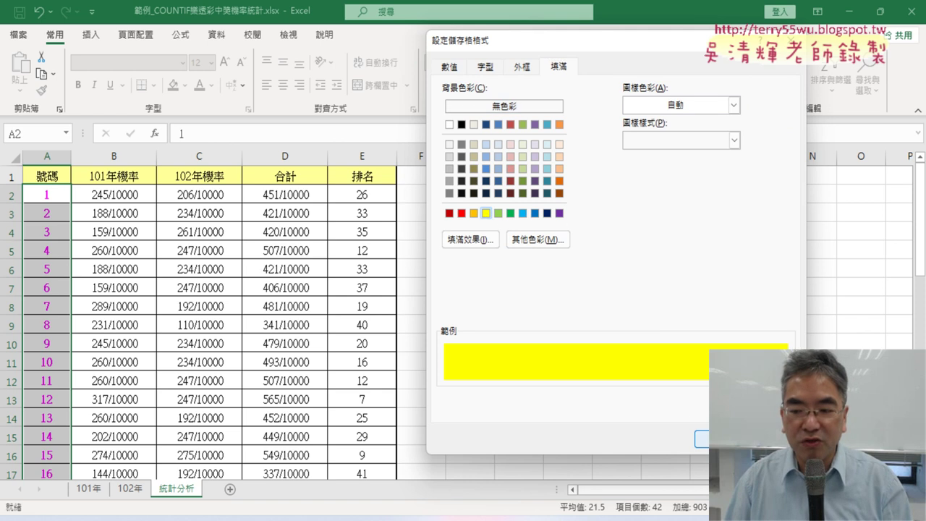
click(702, 439)
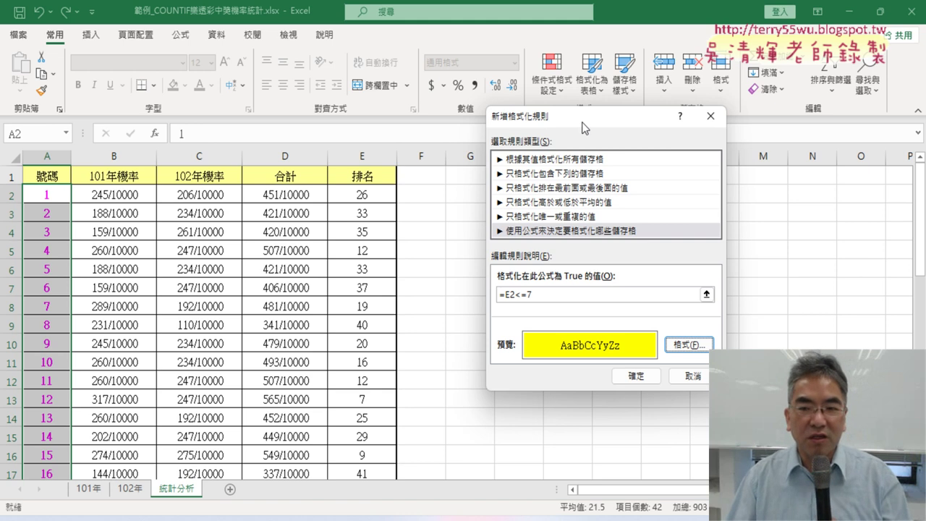
drag(583, 127, 527, 165)
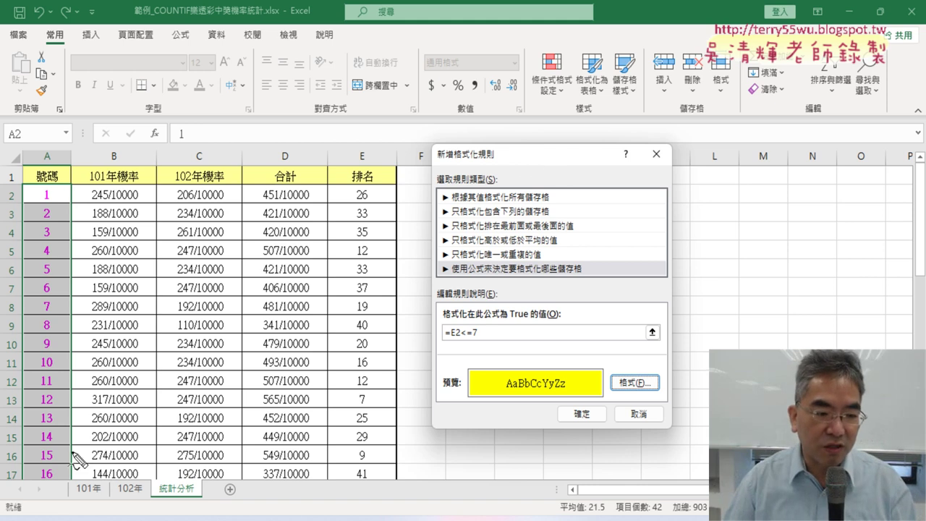
mouse_move(35, 466)
mouse_down()
mouse_move(4, 250)
mouse_move(58, 479)
mouse_up()
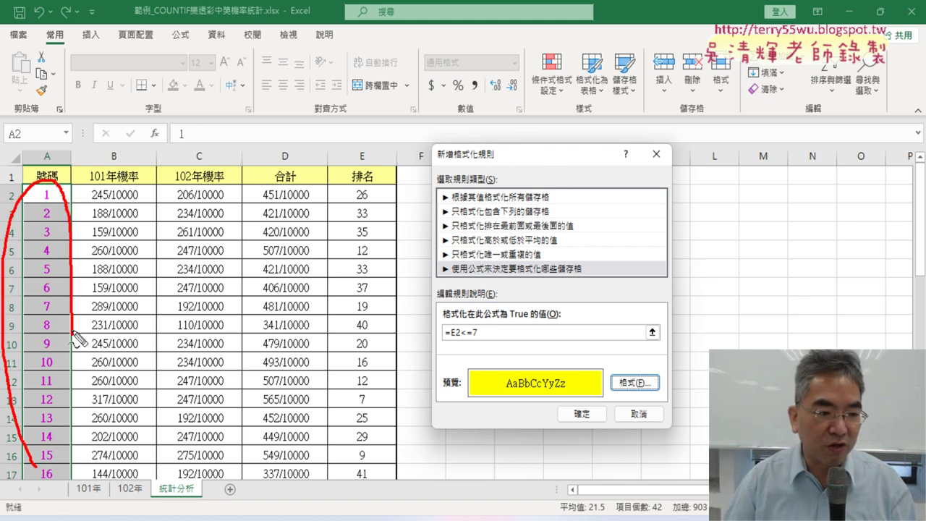
drag(49, 121, 70, 169)
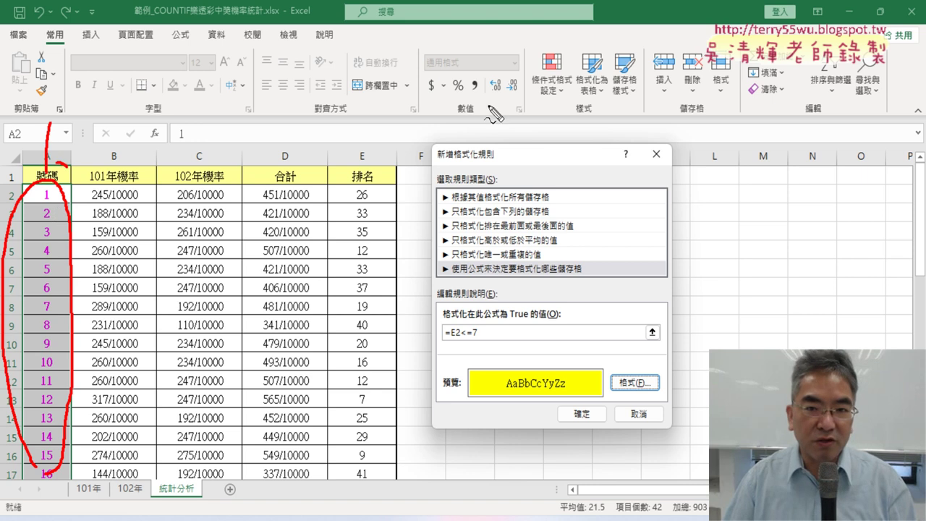
mouse_move(563, 109)
mouse_down()
mouse_move(574, 70)
mouse_move(563, 110)
mouse_up()
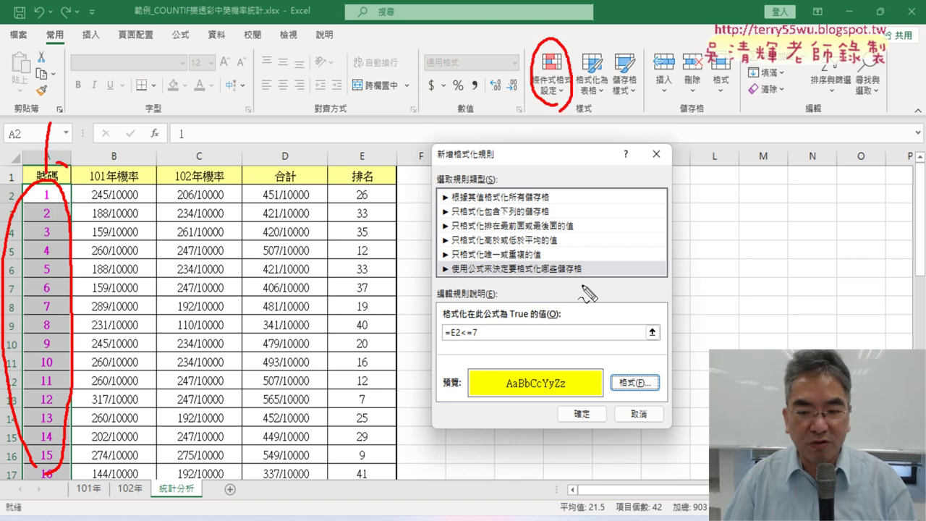
drag(588, 284, 434, 264)
mouse_move(556, 260)
mouse_down()
mouse_move(592, 273)
mouse_move(680, 279)
mouse_up()
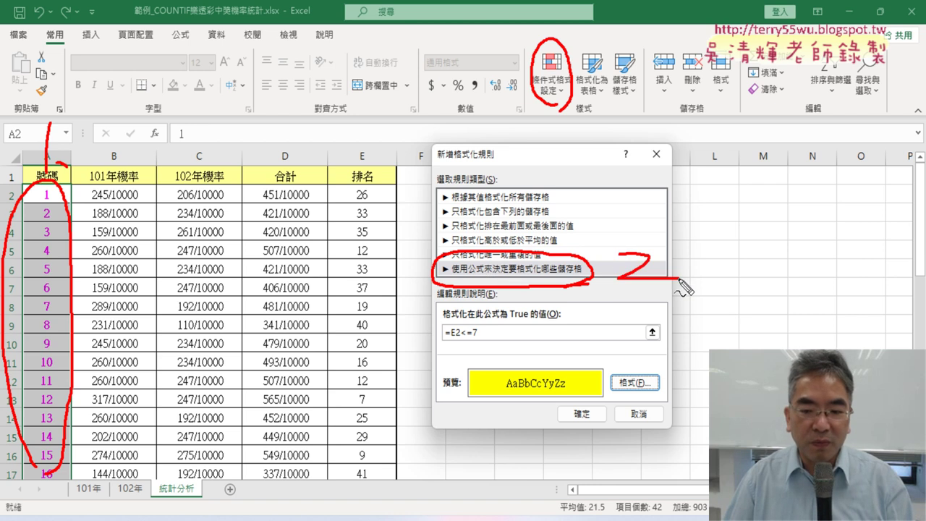
drag(496, 353, 474, 356)
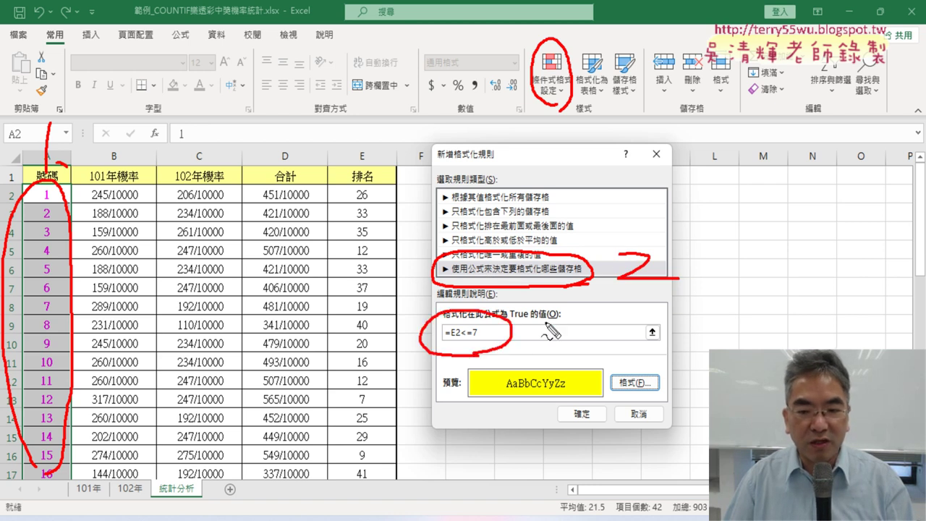
drag(544, 327, 544, 340)
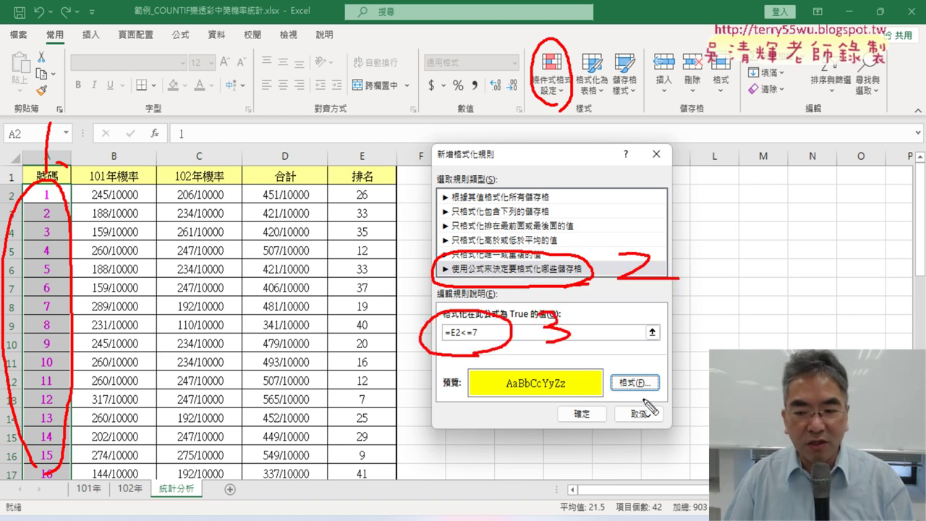
drag(643, 399, 651, 395)
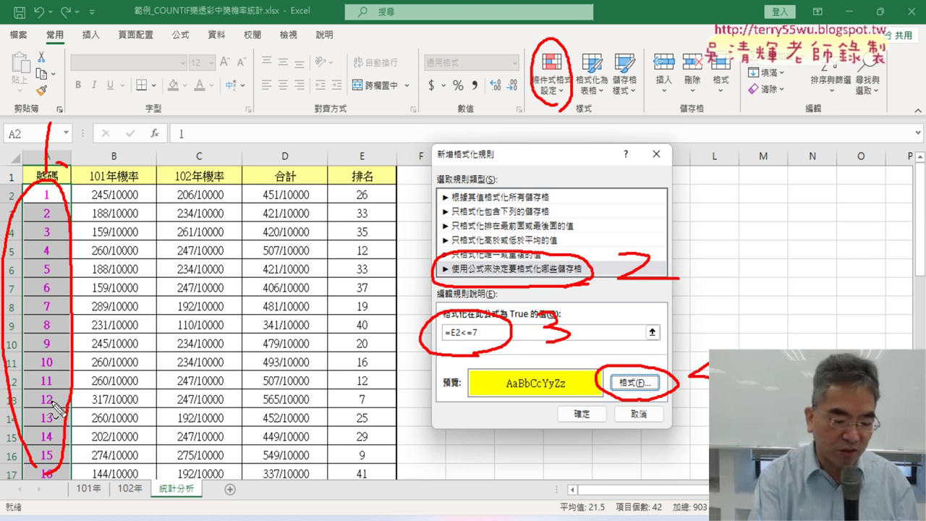
key(Escape)
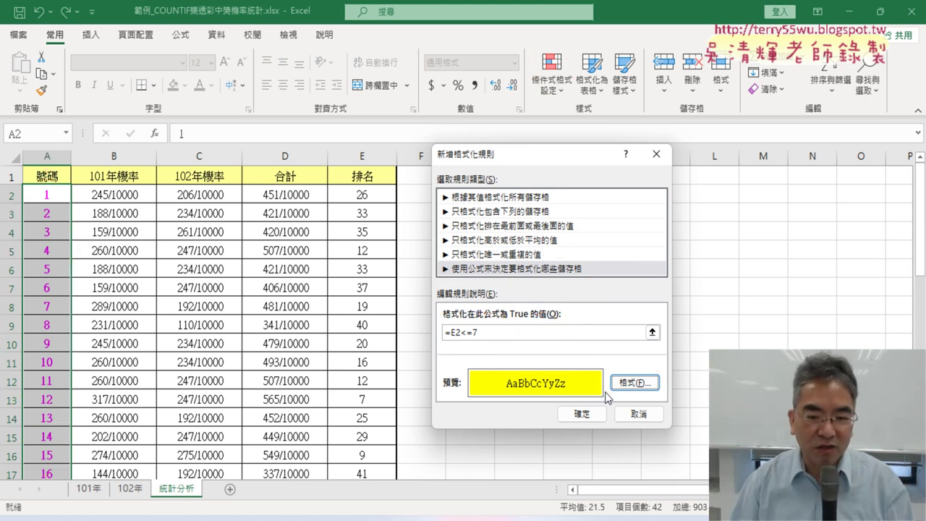
click(582, 415)
scroll(296, 360, down, 1)
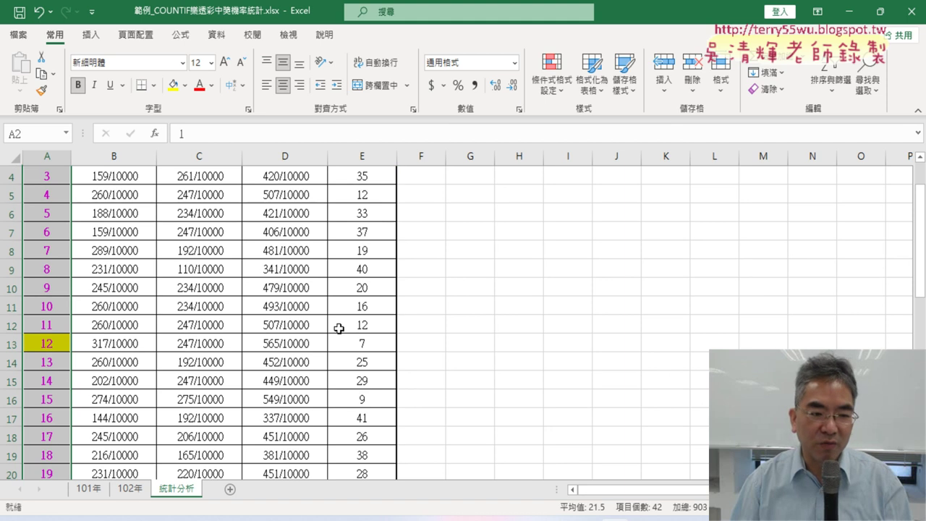
scroll(124, 345, down, 3)
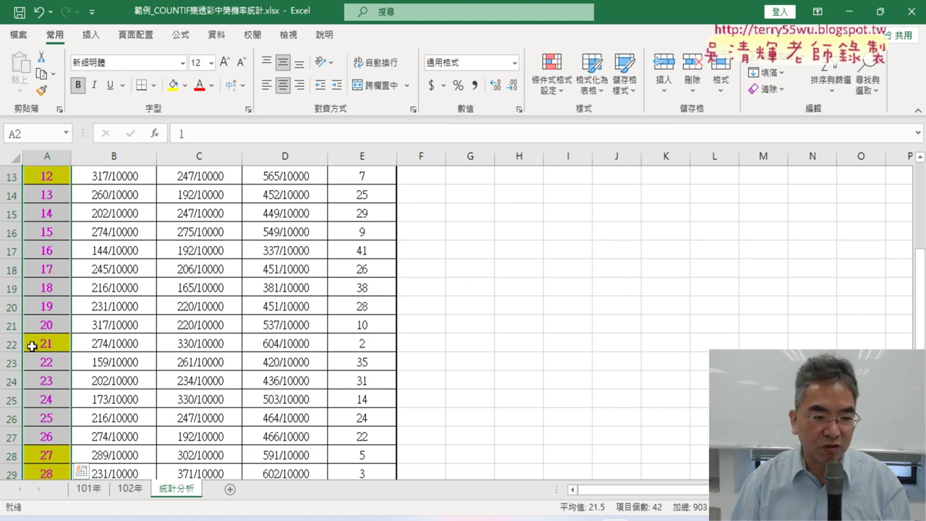
scroll(113, 342, down, 3)
scroll(95, 373, down, 3)
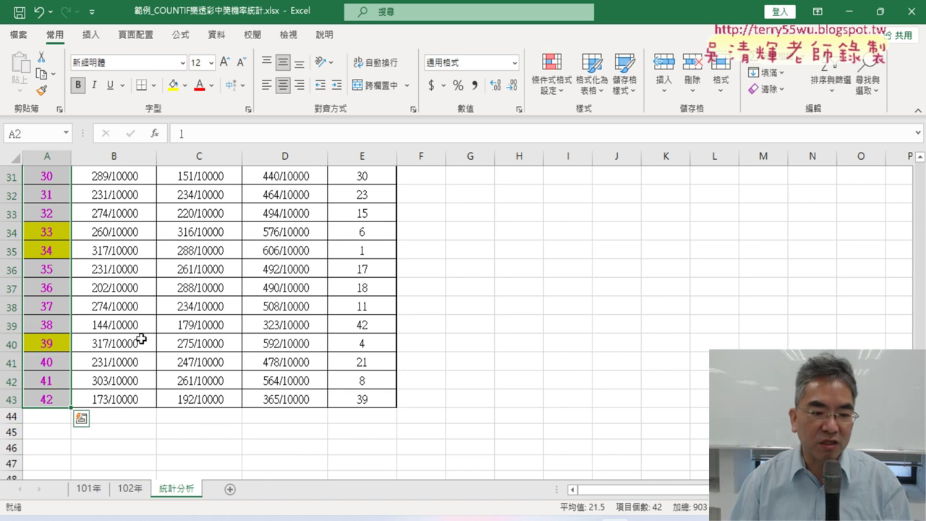
scroll(196, 351, up, 1)
scroll(197, 350, up, 6)
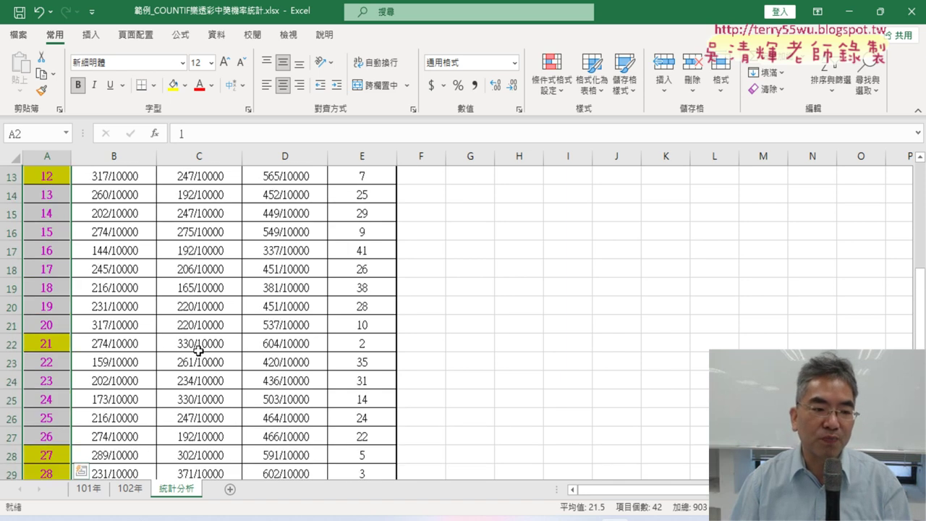
scroll(198, 350, up, 2)
scroll(198, 350, up, 2)
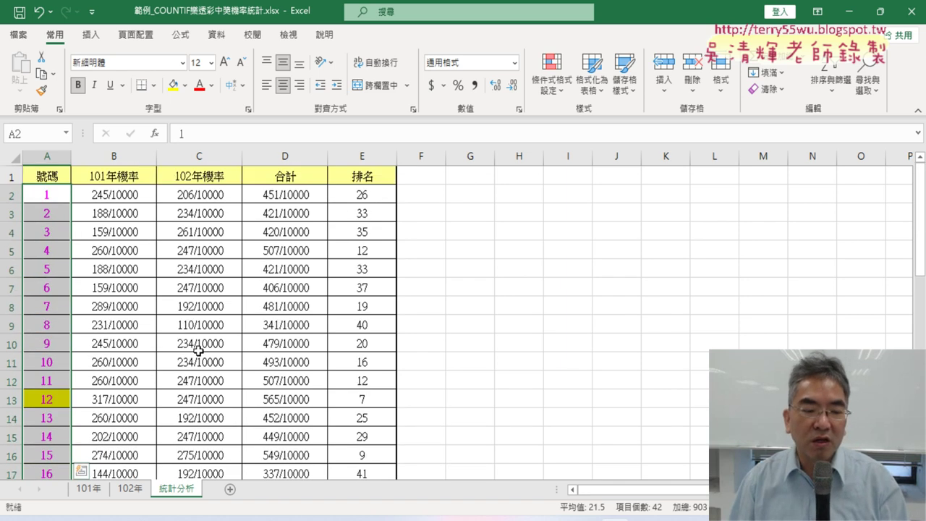
click(222, 322)
click(47, 405)
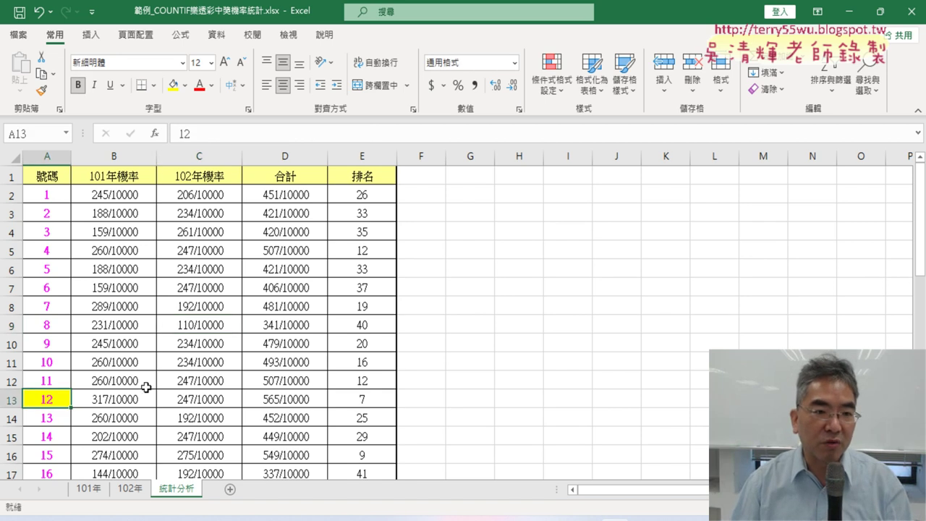
click(186, 85)
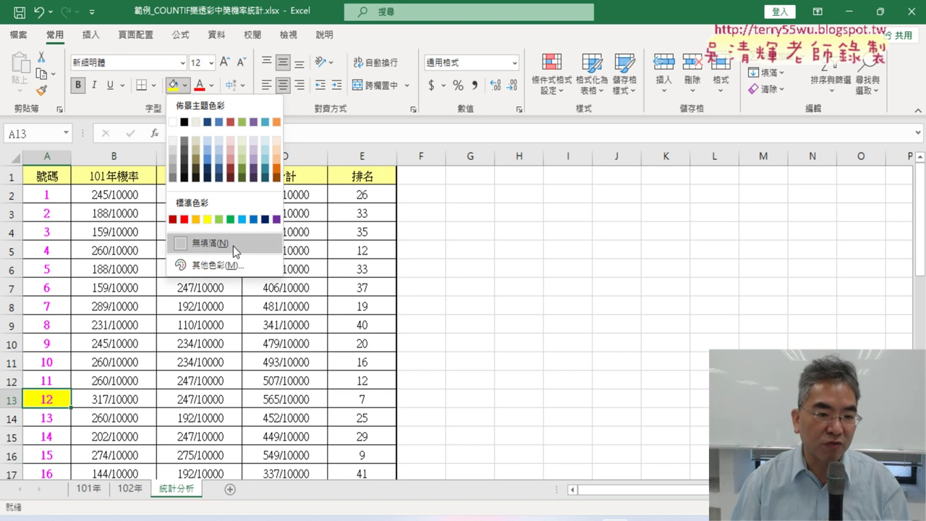
key(Escape)
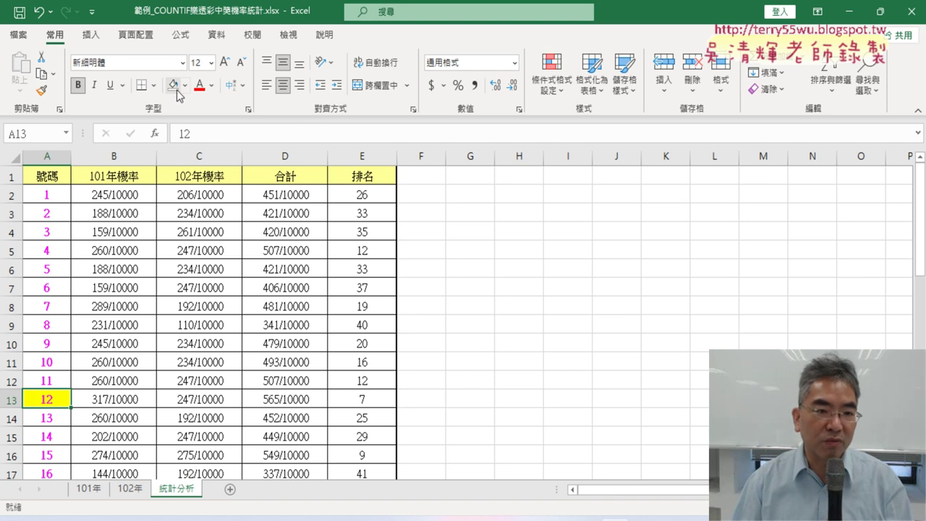
click(558, 96)
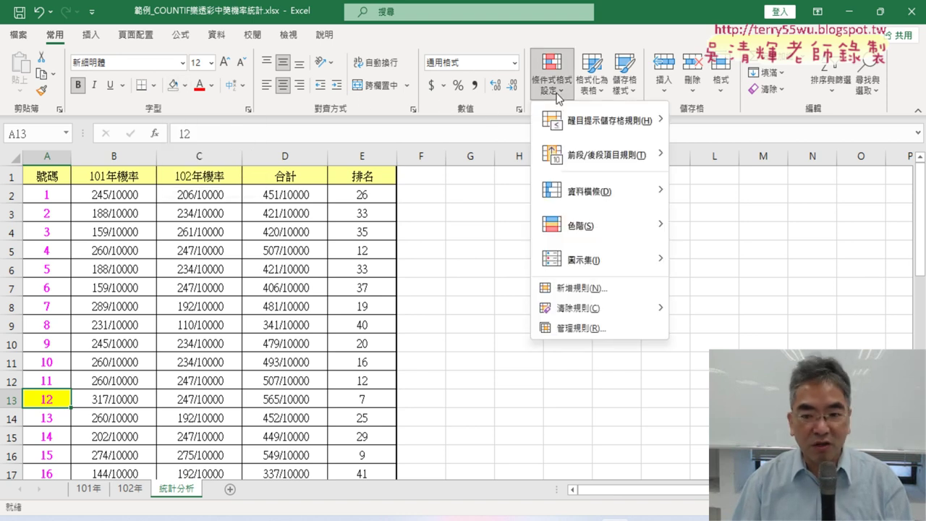
click(561, 332)
click(415, 278)
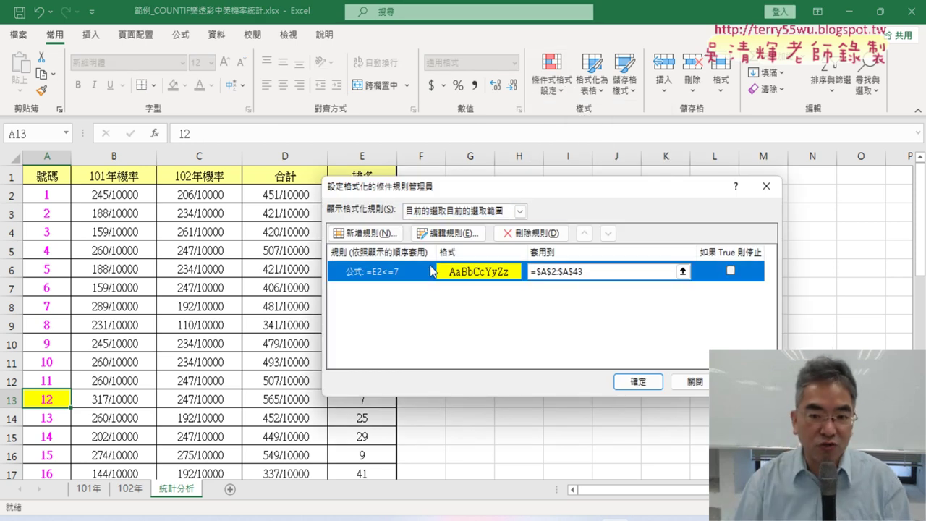
click(534, 233)
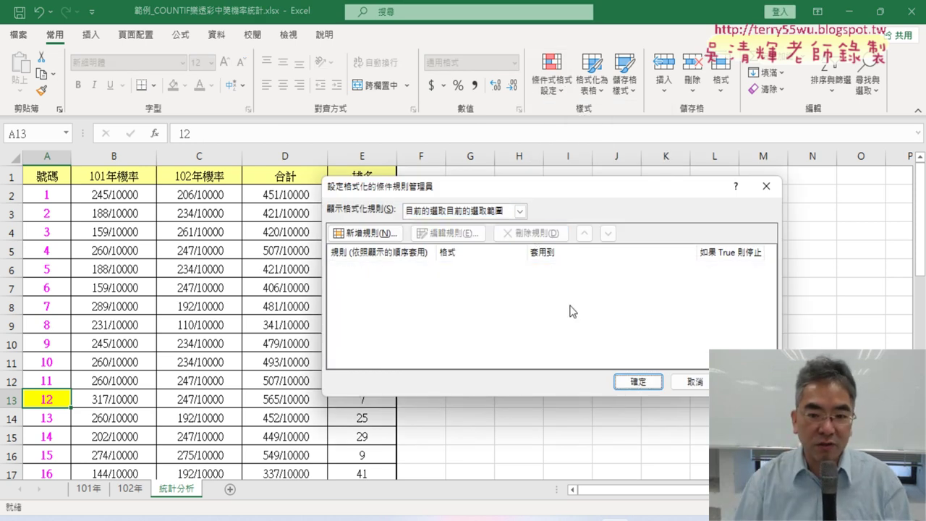
click(635, 379)
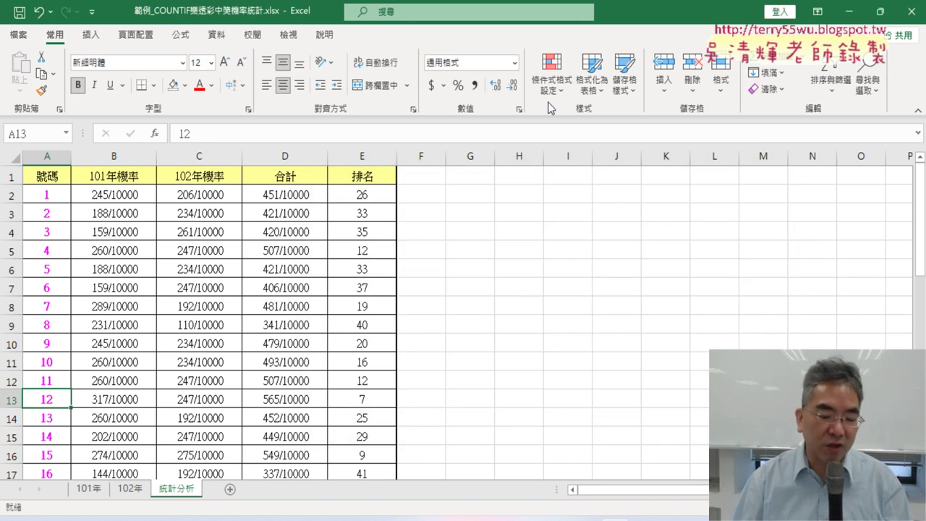
key(ctrl+z)
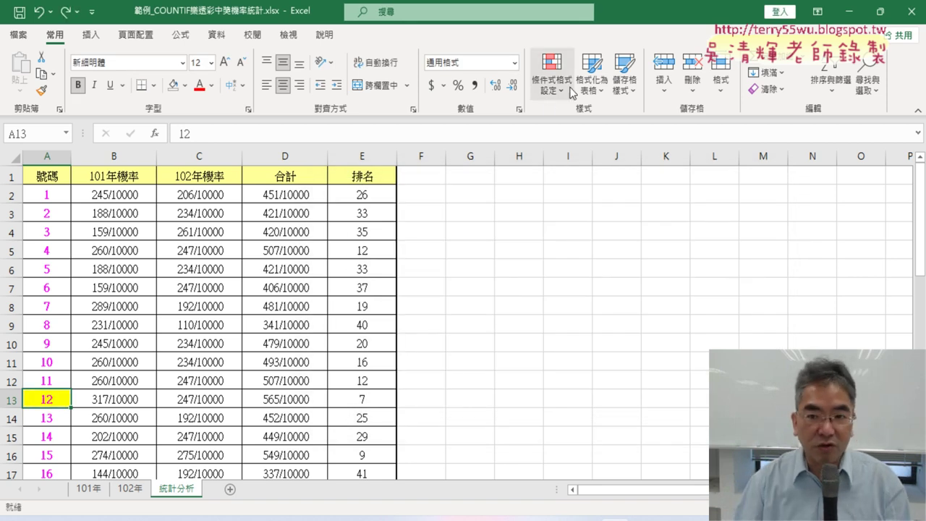
click(552, 81)
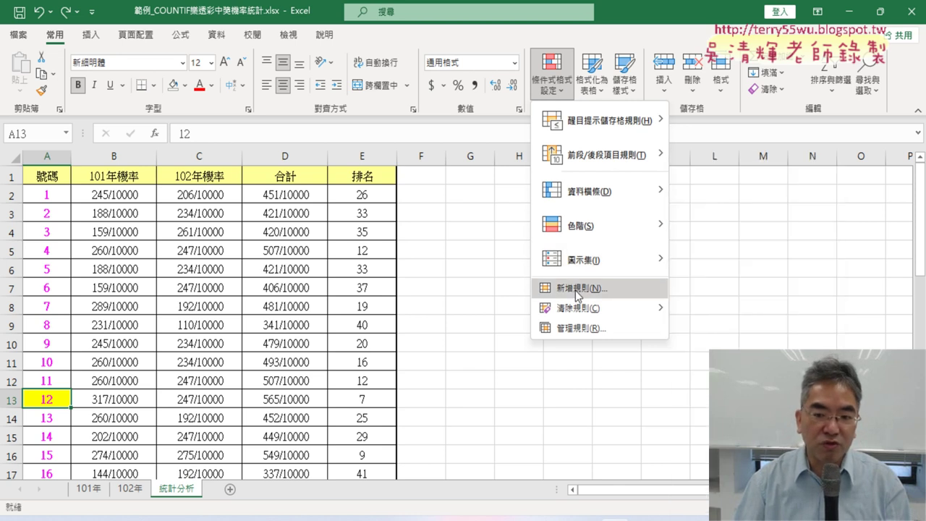
mouse_move(586, 311)
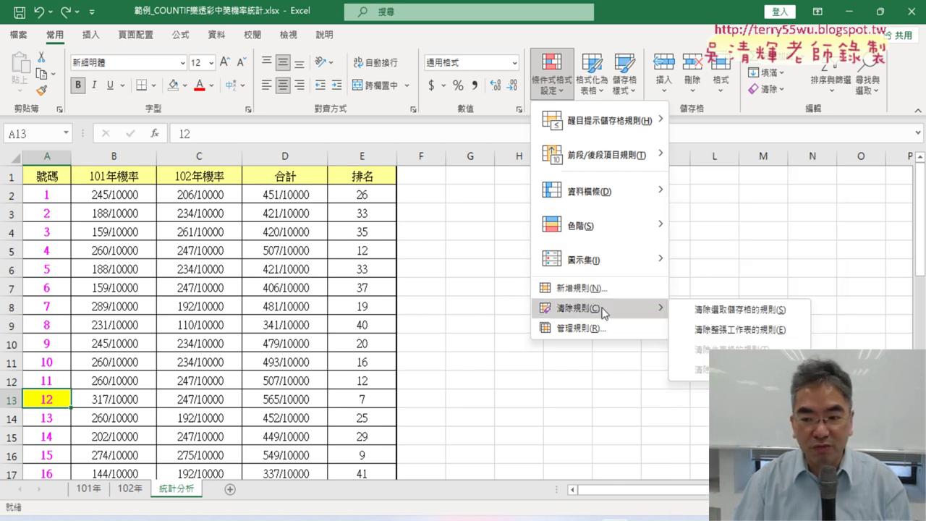
click(629, 329)
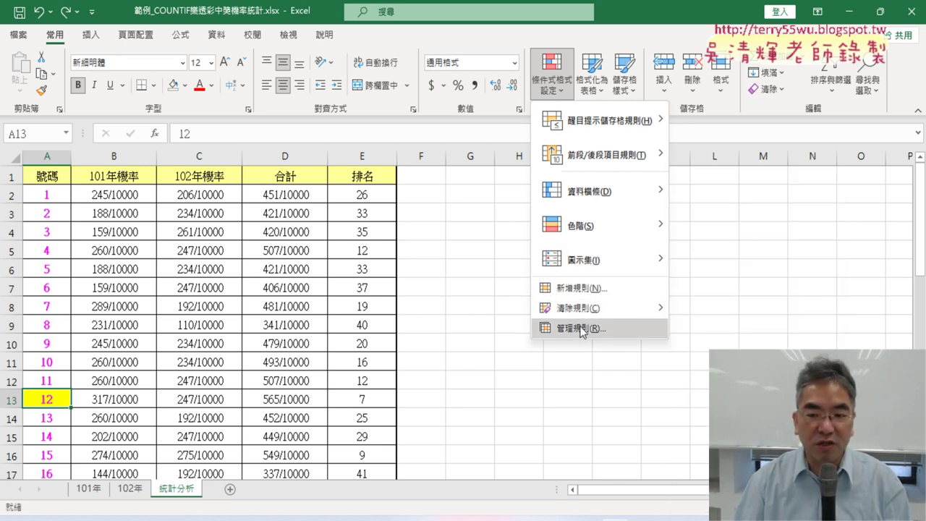
click(392, 274)
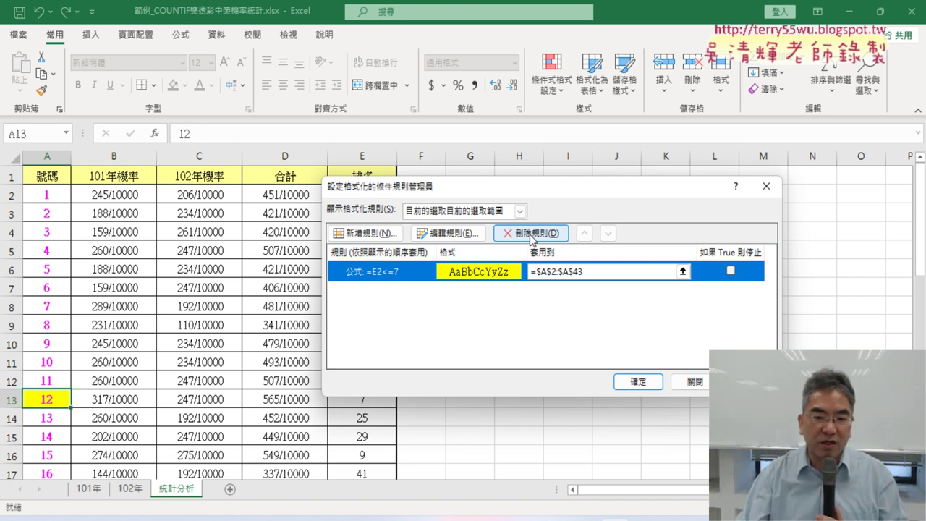
click(687, 387)
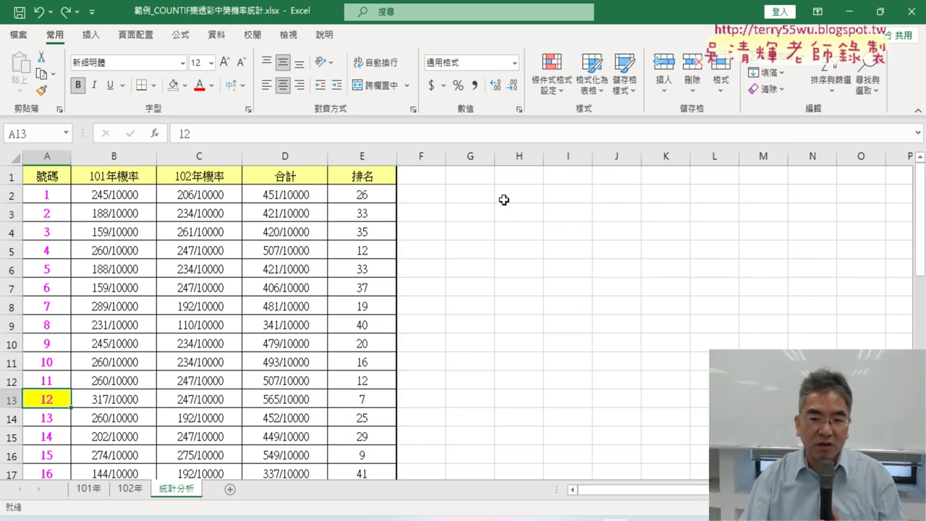
Step: In Chrome's Google Drive, go through _雲端白板畫面 and 04_數學與統計函數 to open 樂透彩程式碼
mouse_move(584, 518)
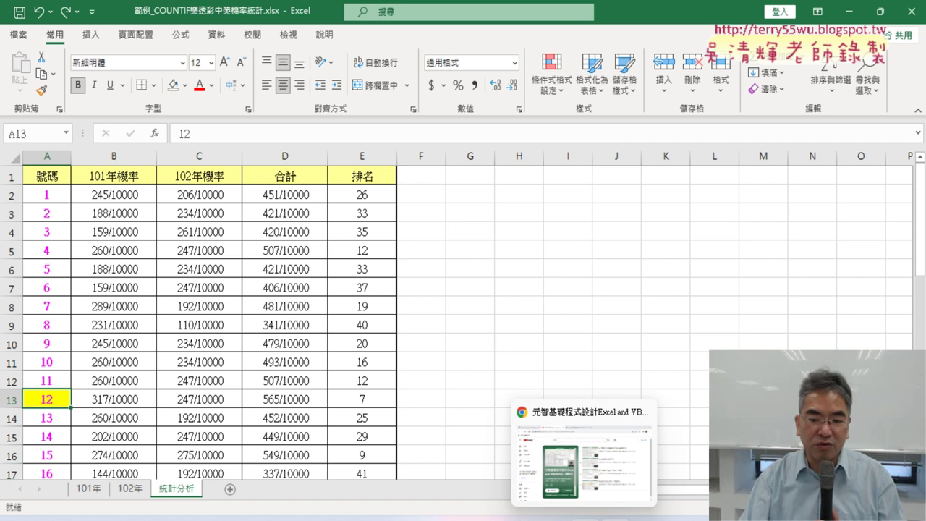
click(564, 455)
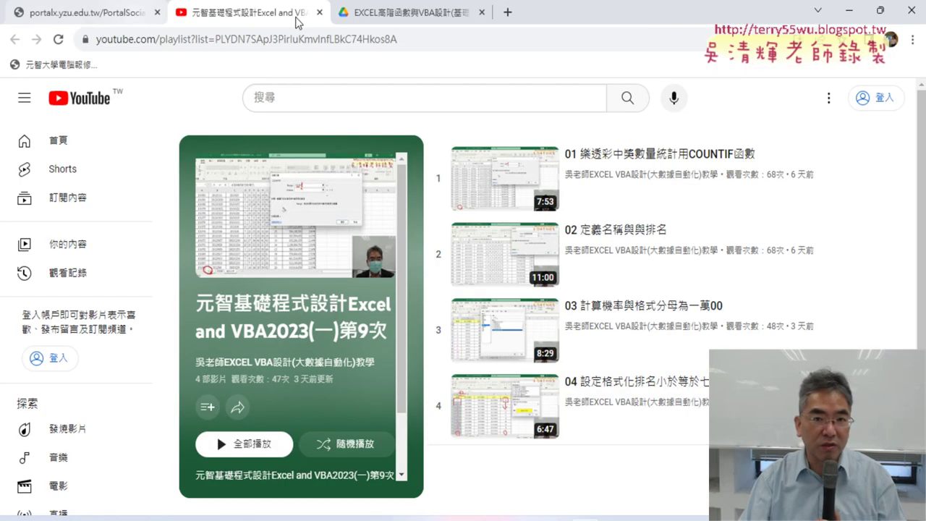
click(384, 15)
double_click(333, 251)
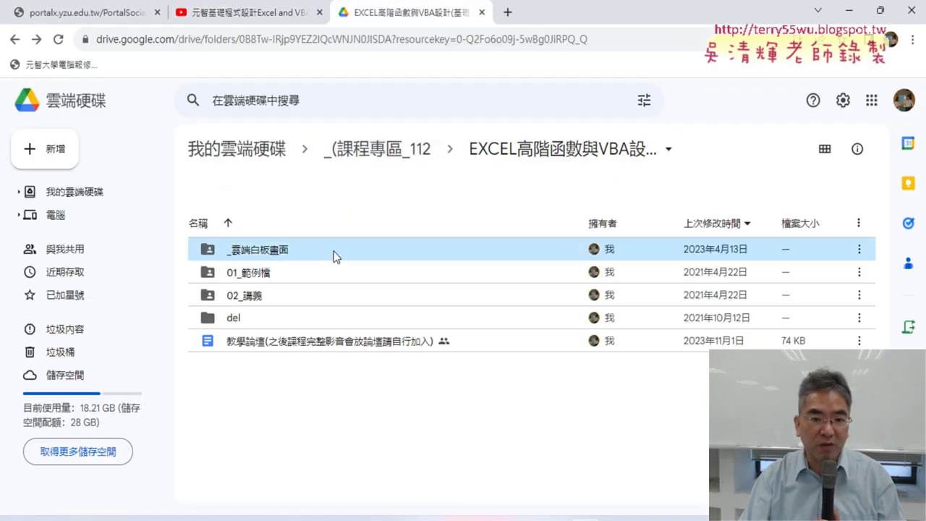
double_click(316, 327)
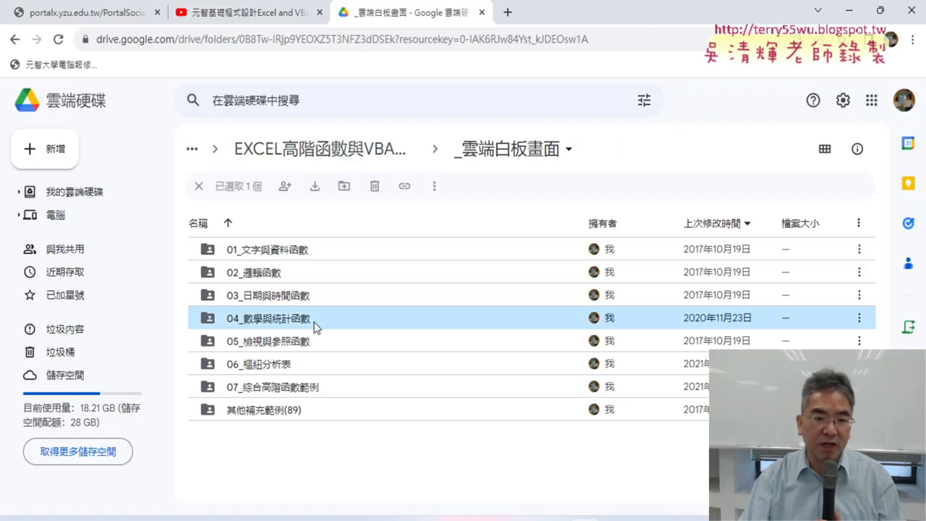
scroll(316, 327, down, 2)
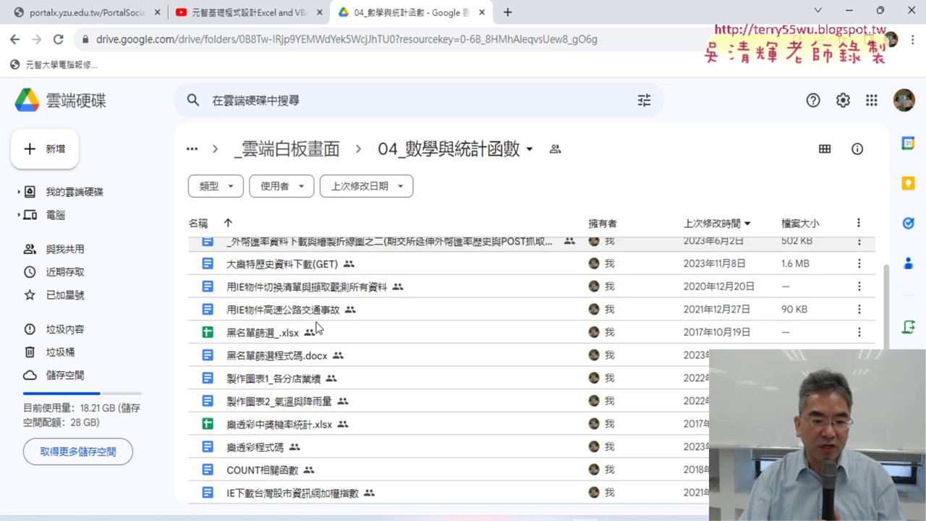
double_click(256, 444)
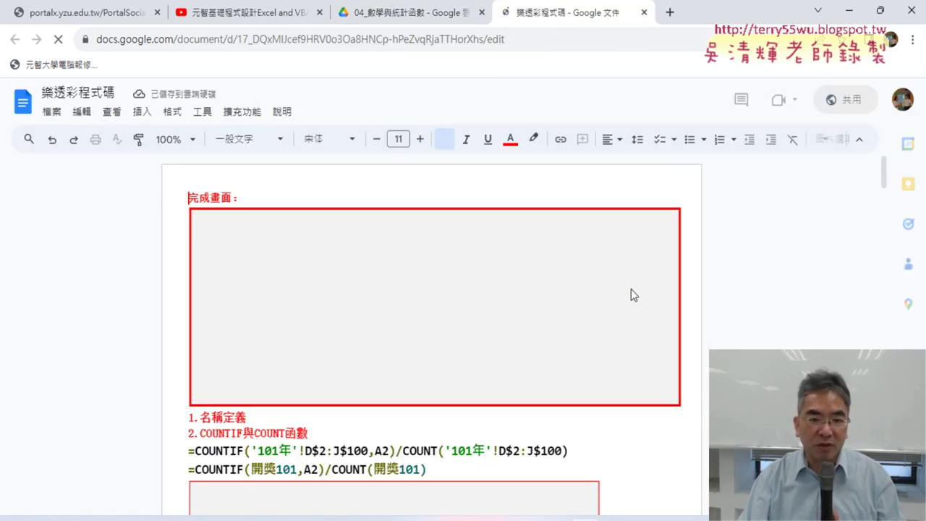
Step: Scroll past the 合計 and 排名 formulas down to the 完成畫面 heading
scroll(469, 350, down, 2)
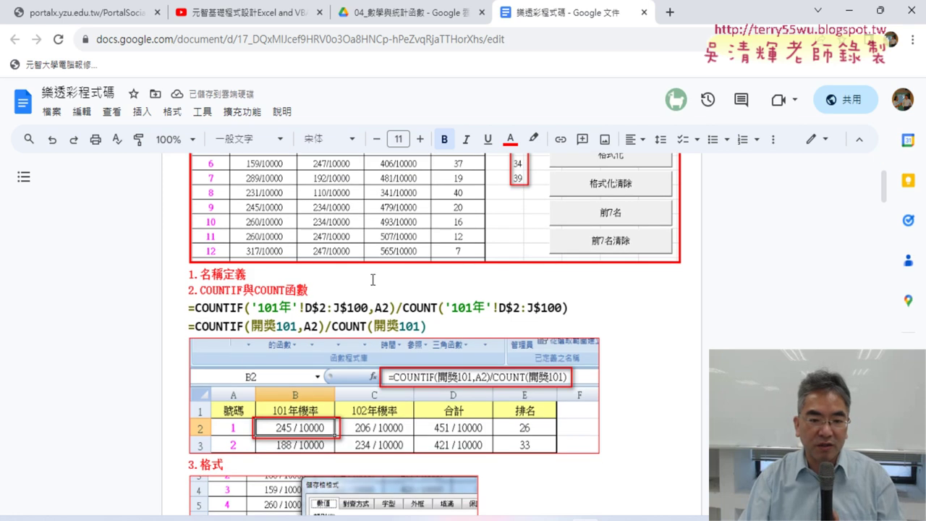
scroll(449, 306, down, 3)
scroll(449, 307, down, 2)
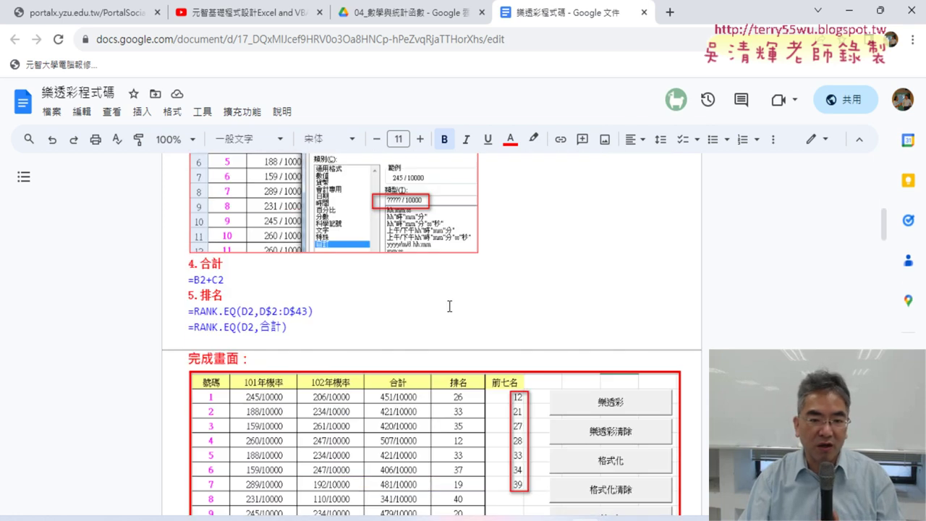
scroll(405, 309, down, 1)
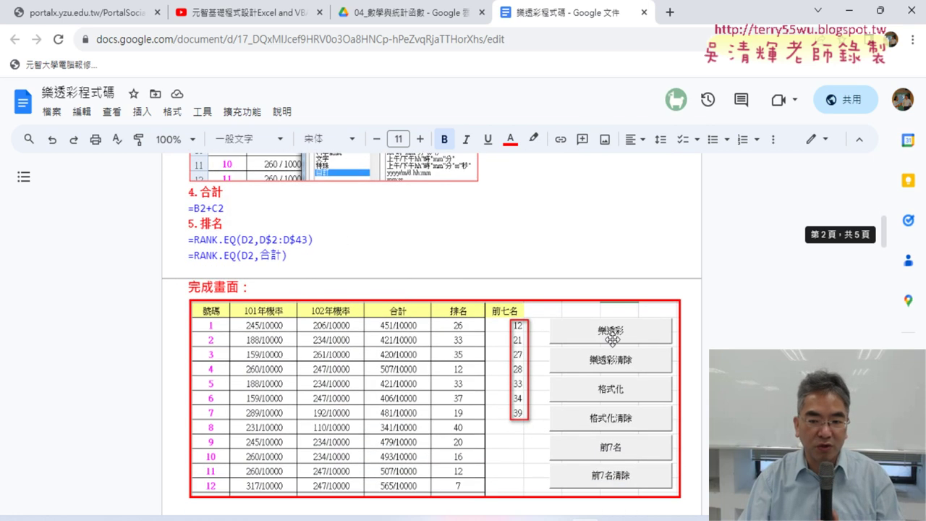
scroll(612, 337, down, 1)
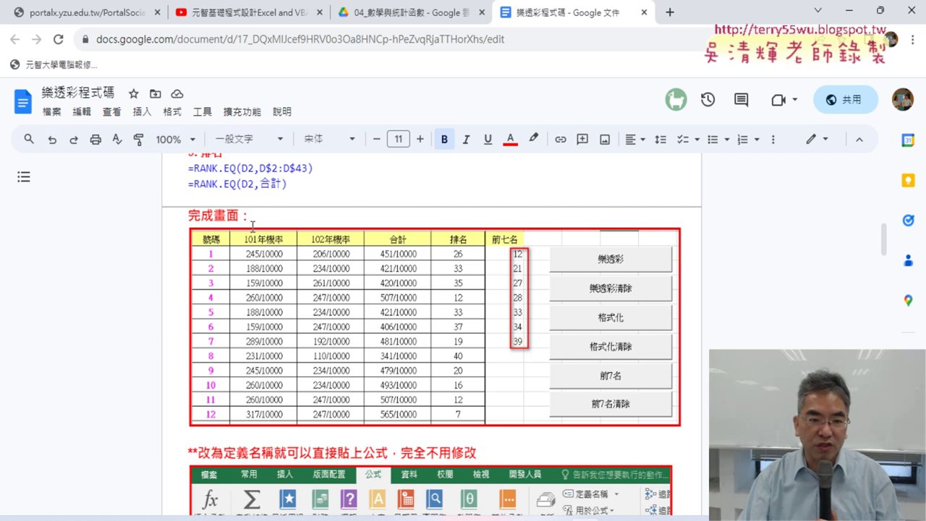
click(185, 214)
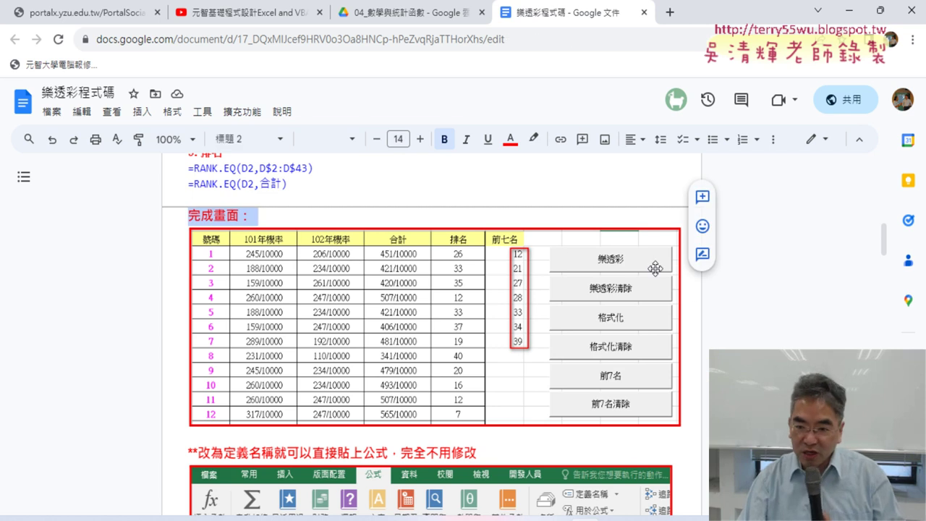